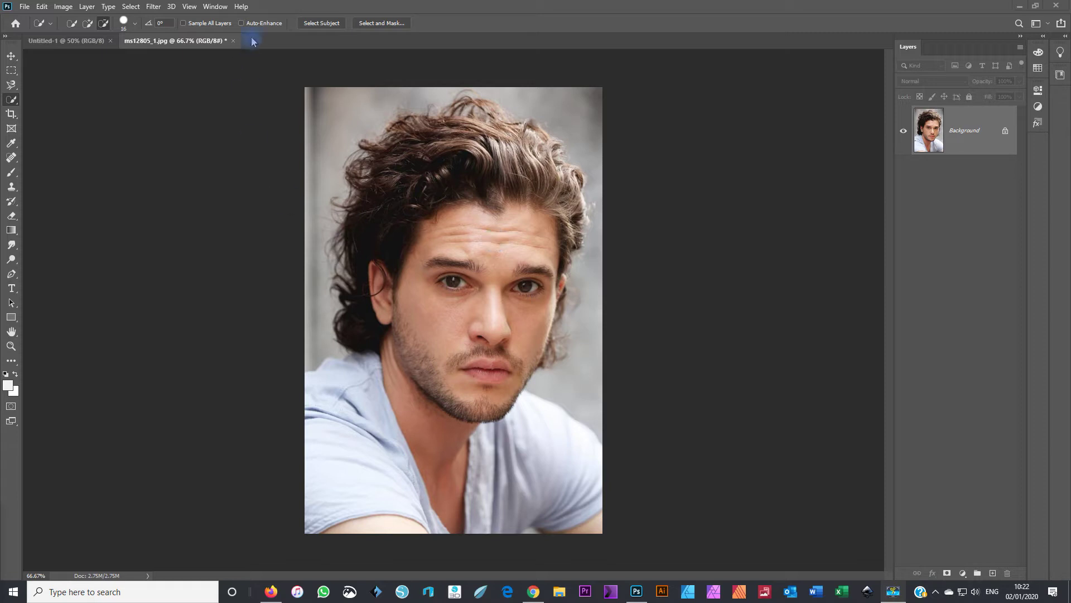
Step: Look up the Photoshop version number in the program's About information and close it
left_click(240, 7)
key("space")
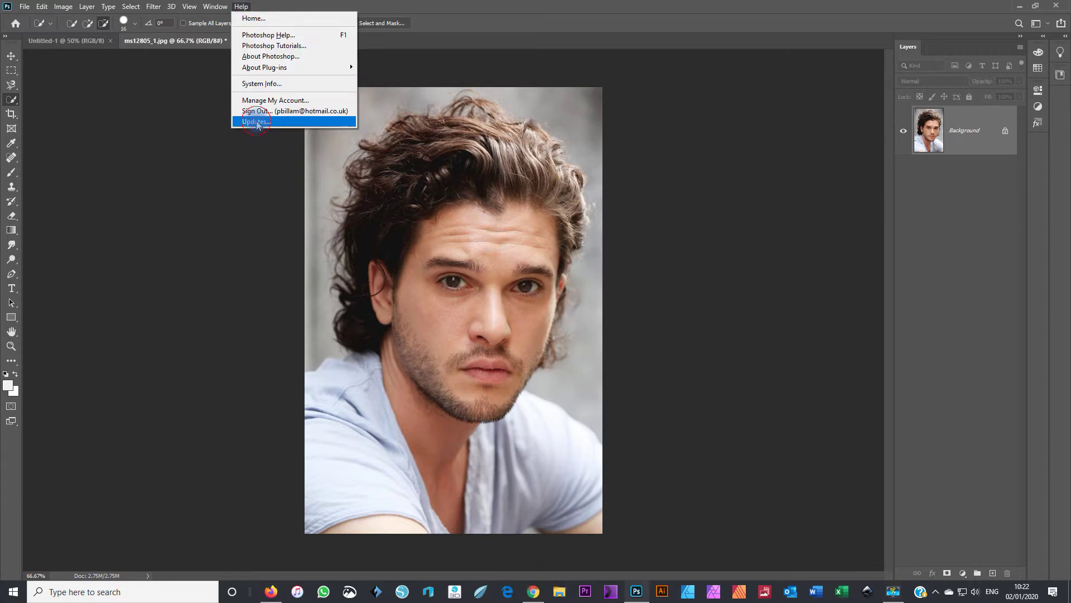
left_click(271, 56)
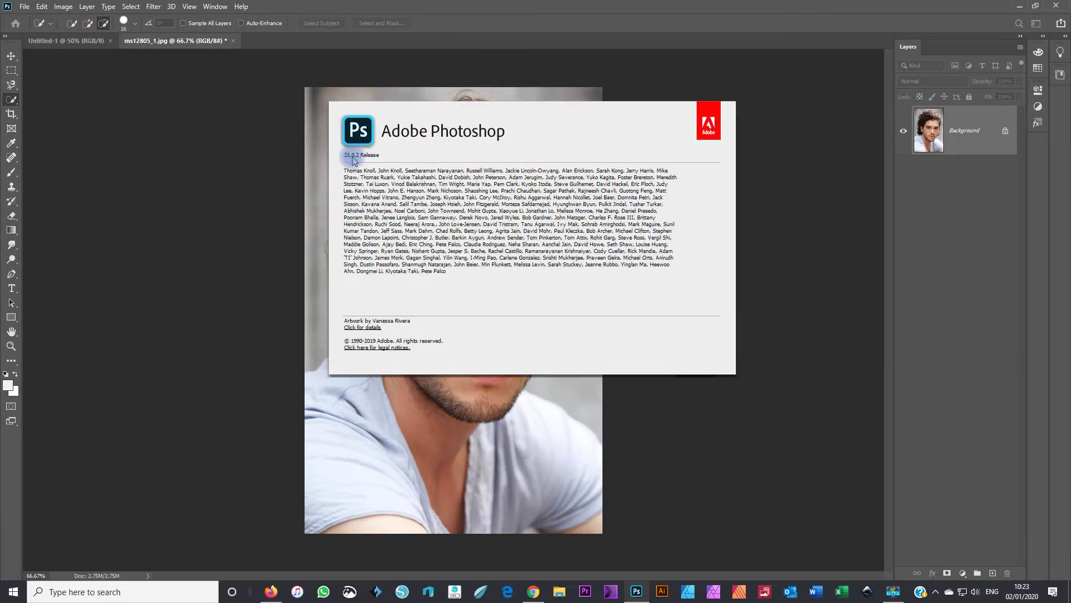
left_click(199, 202)
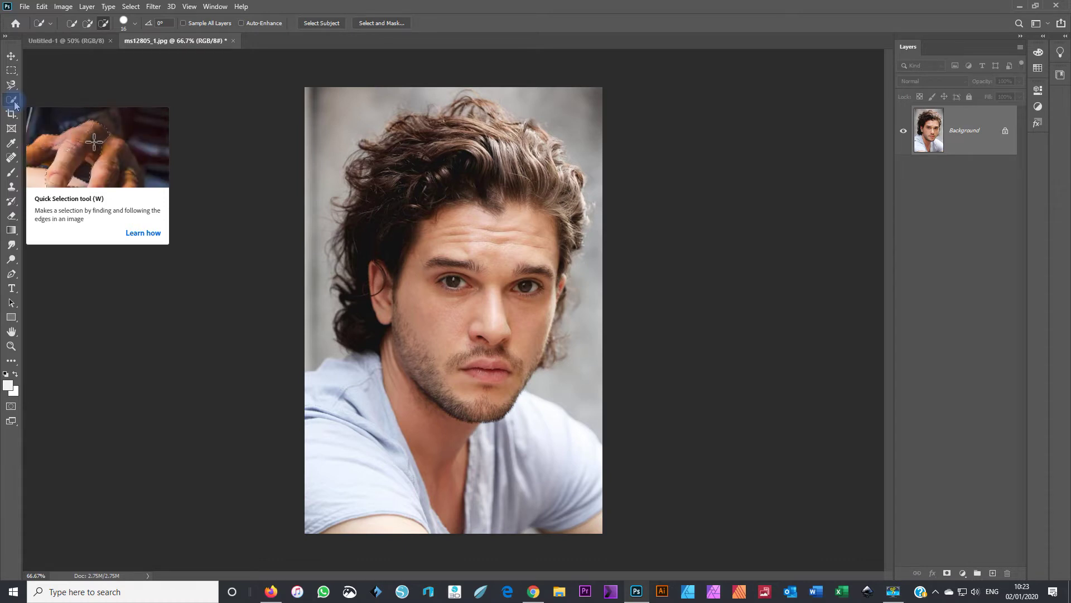
Step: Automatically select the portrait subject and preview it in Select and Mask with transparency at 100%
left_click(322, 25)
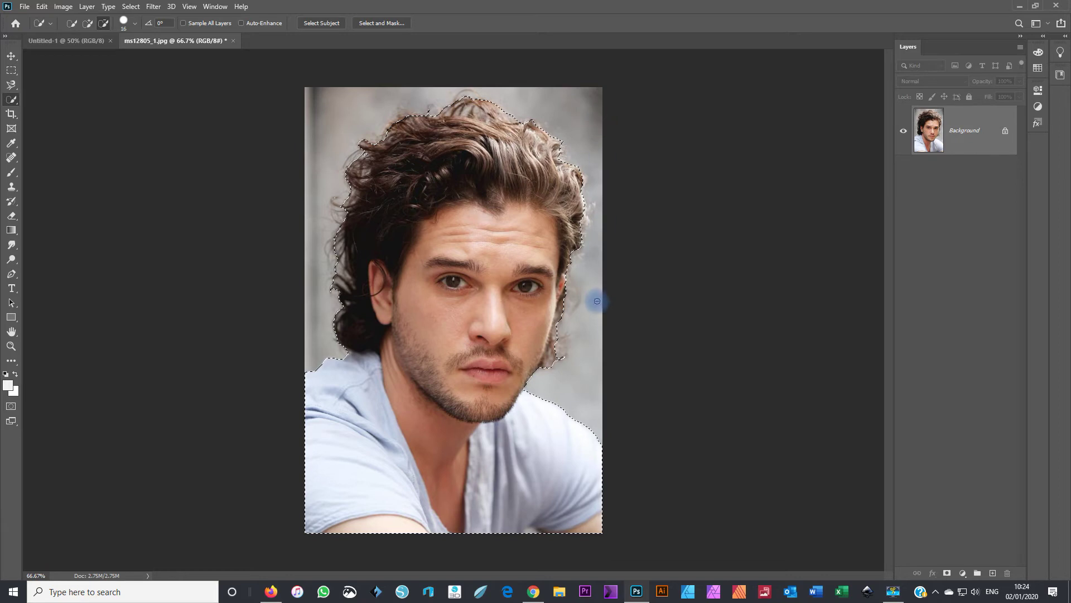
left_click(380, 24)
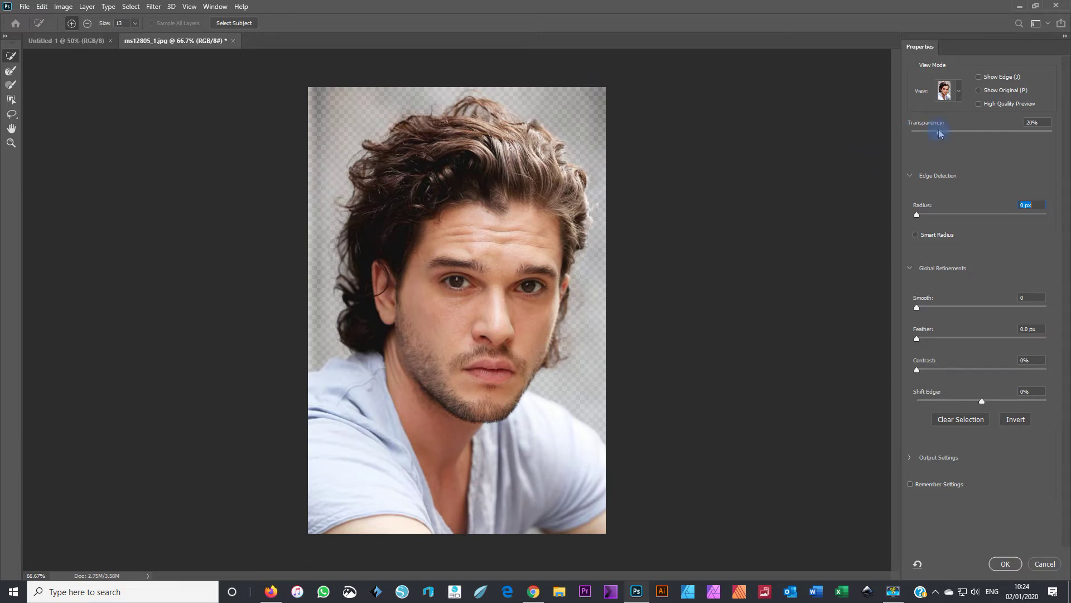
left_click_drag(939, 134, 1058, 137)
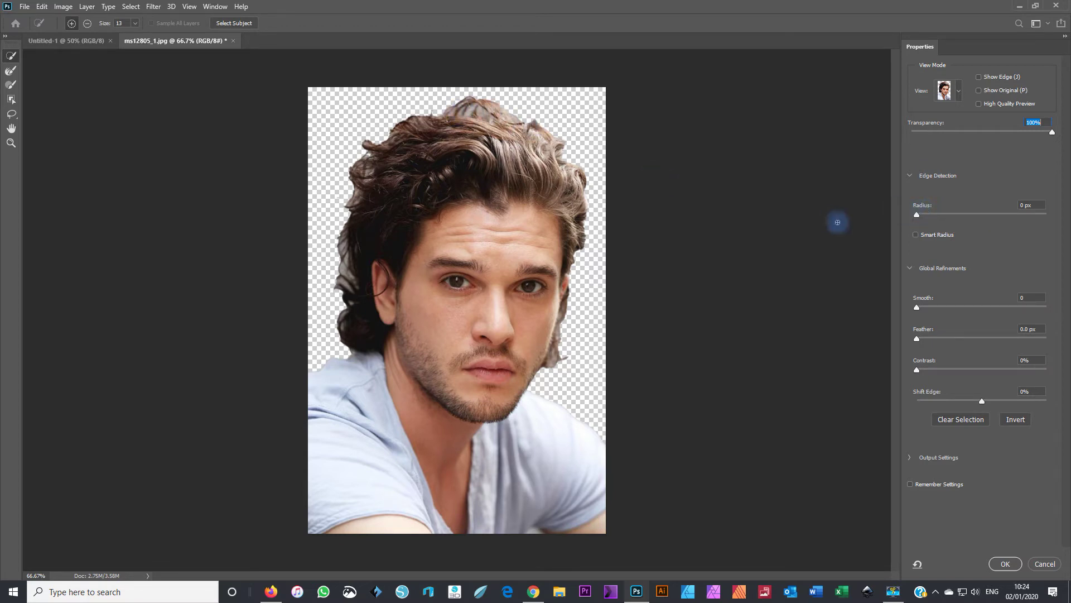
Step: Set the edge detection radius for the portrait selection to 40 px
left_click(919, 215)
left_click_drag(920, 219, 998, 219)
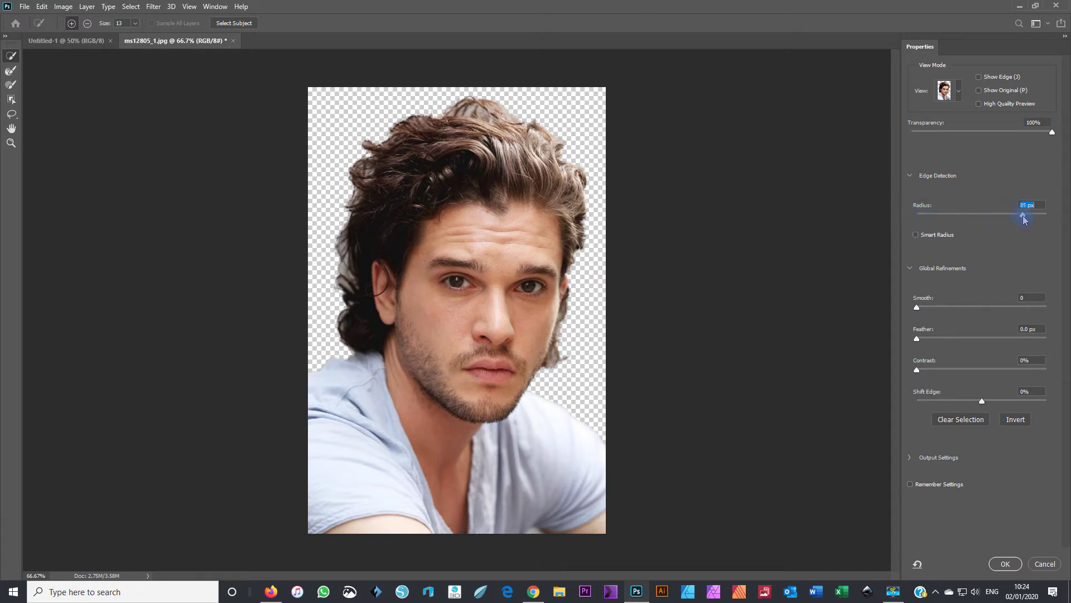
left_click_drag(1024, 219, 1035, 219)
left_click_drag(514, 129, 471, 104)
mouse_move(351, 193)
left_mouse_down()
mouse_move(374, 208)
mouse_move(385, 224)
mouse_move(401, 159)
mouse_move(371, 212)
mouse_move(369, 249)
mouse_move(390, 218)
mouse_move(385, 245)
mouse_move(420, 184)
mouse_move(500, 155)
mouse_move(568, 192)
mouse_move(573, 271)
mouse_move(556, 317)
mouse_move(535, 218)
mouse_move(482, 179)
mouse_move(453, 180)
mouse_move(403, 221)
mouse_move(393, 271)
mouse_move(360, 230)
left_mouse_up()
left_click_drag(1032, 214, 1027, 216)
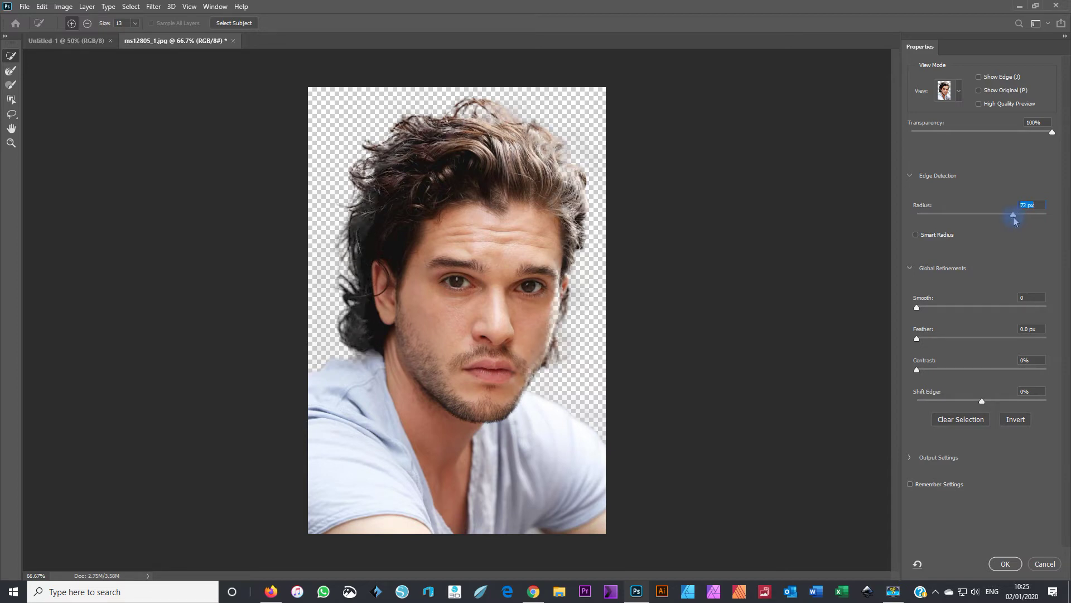
left_click_drag(1014, 217, 1004, 218)
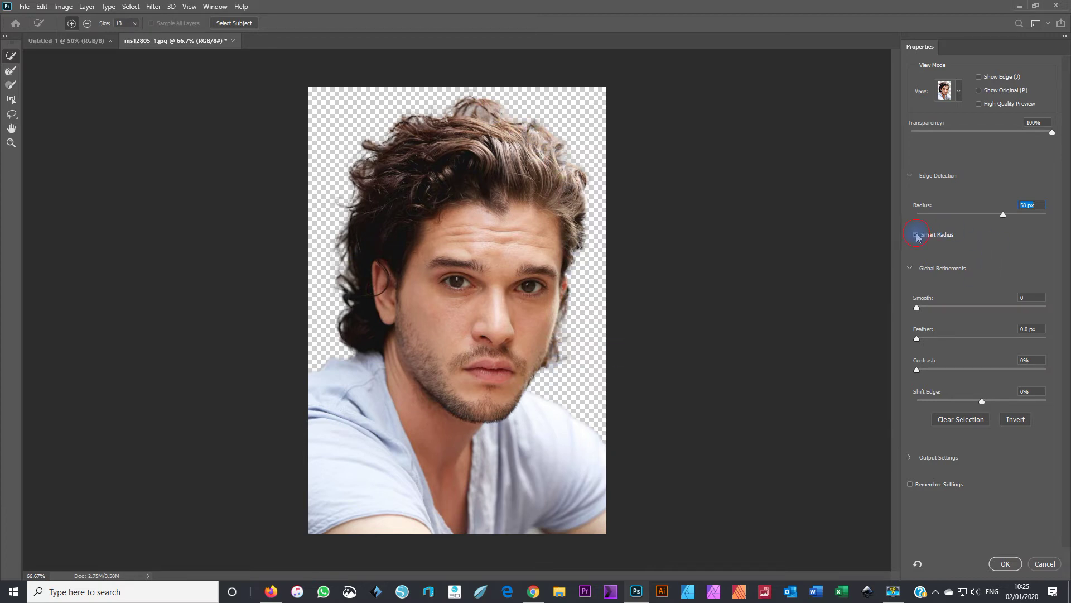
mouse_move(575, 279)
left_mouse_down()
mouse_move(559, 319)
mouse_move(526, 374)
mouse_move(550, 325)
mouse_move(558, 255)
left_mouse_up()
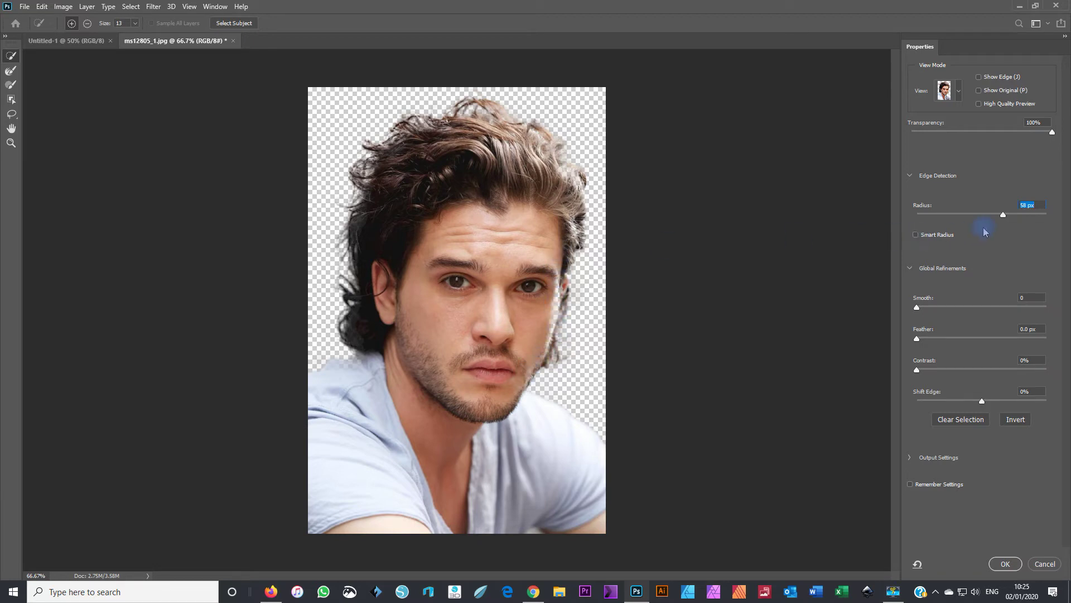
left_click_drag(1003, 219, 991, 219)
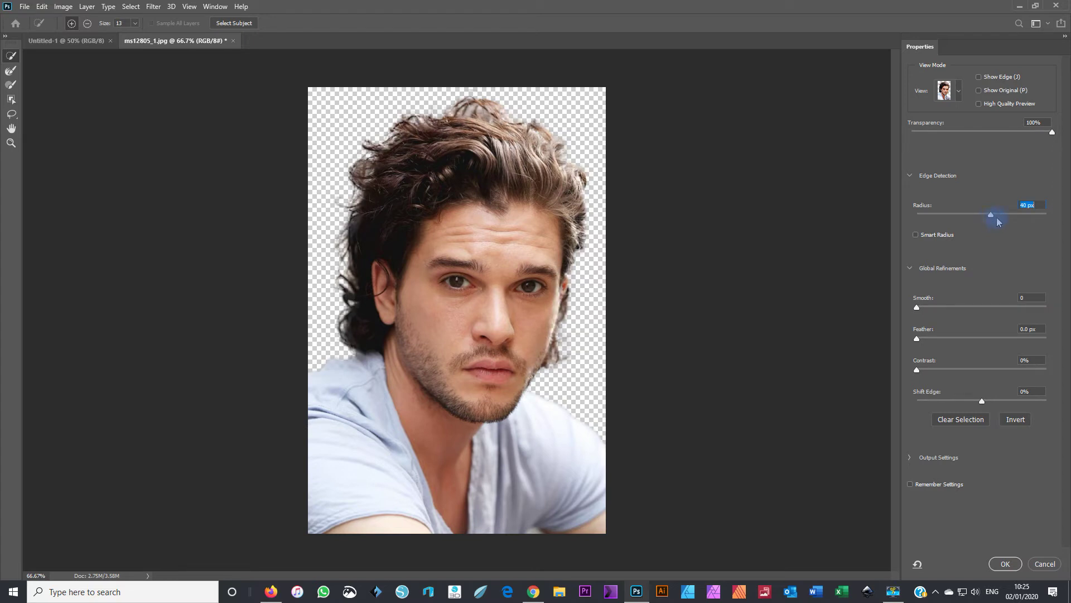
Step: Apply the portrait selection refinement with Smart Radius enabled and add it to the Background layer as a mask
left_click(916, 235)
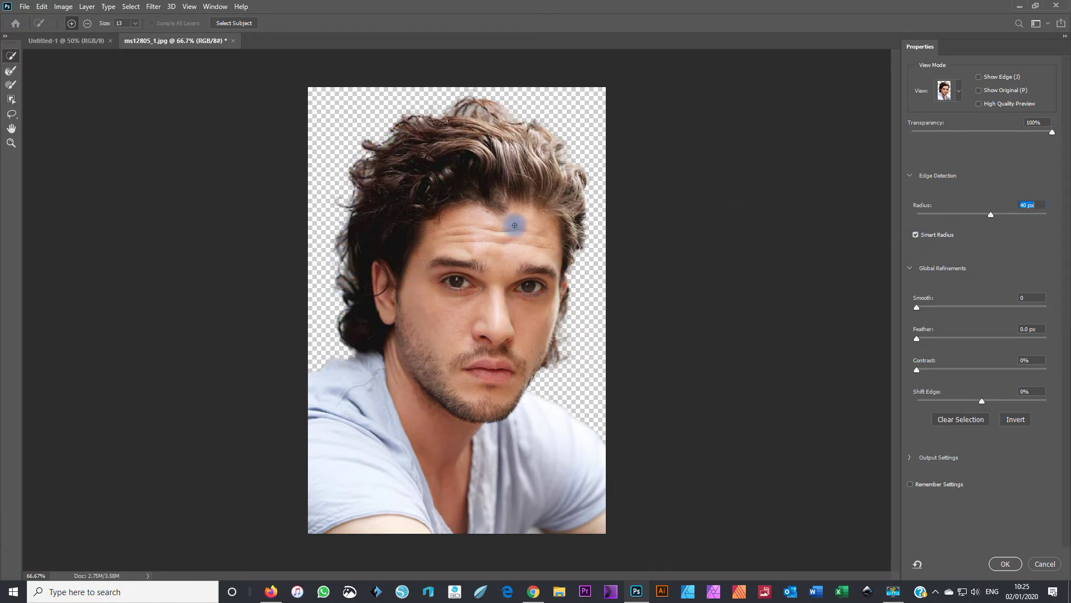
left_click(1005, 564)
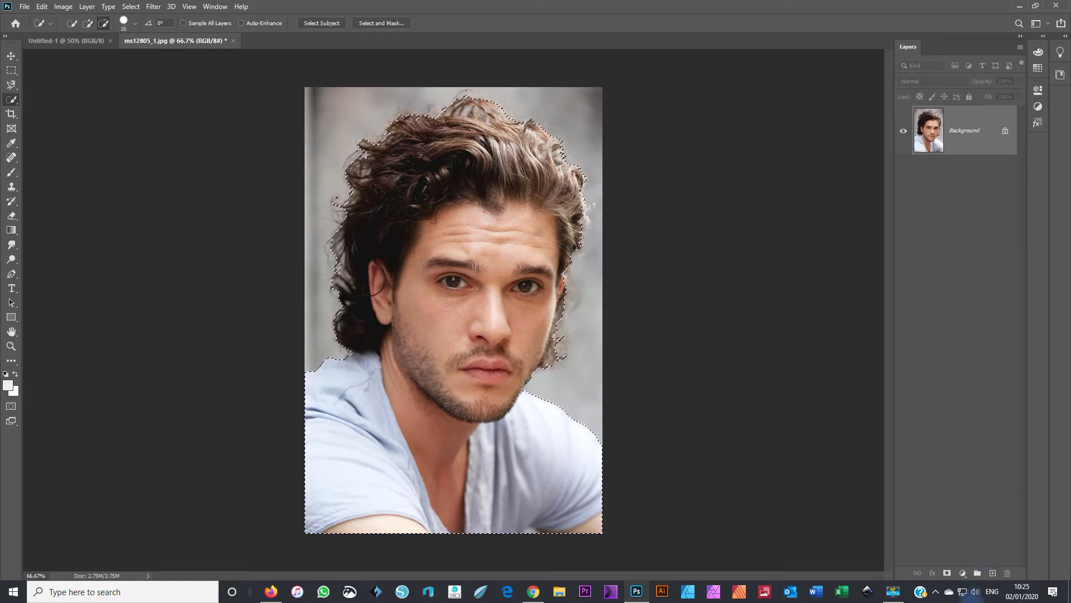
left_click(947, 573)
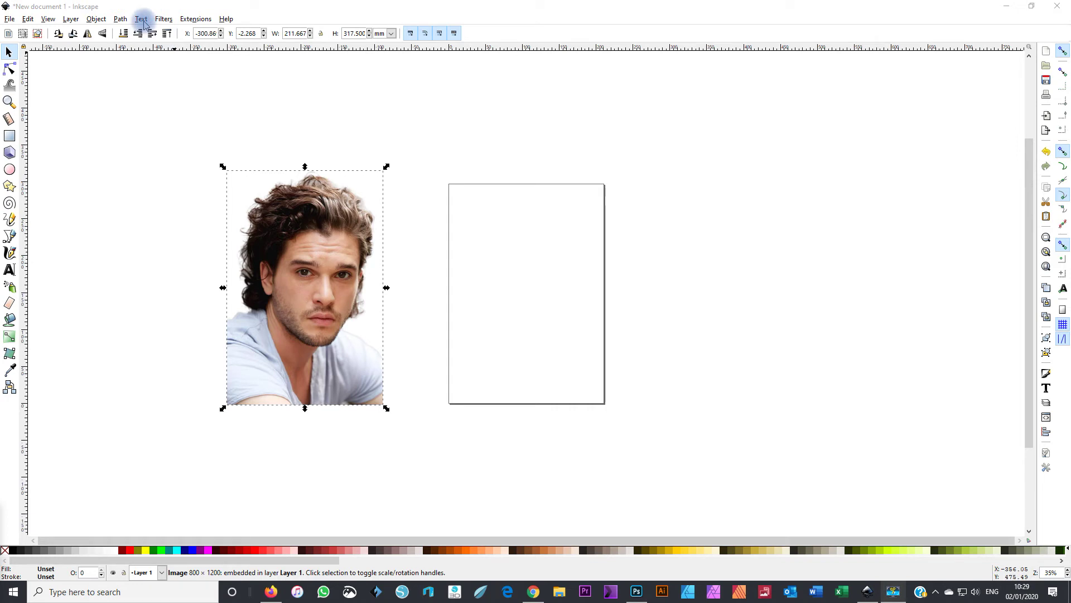
Step: In Inkscape, trace the cut-out portrait as a bitmap using Greys with 5 scans, Smooth and Stack scans
left_click(120, 19)
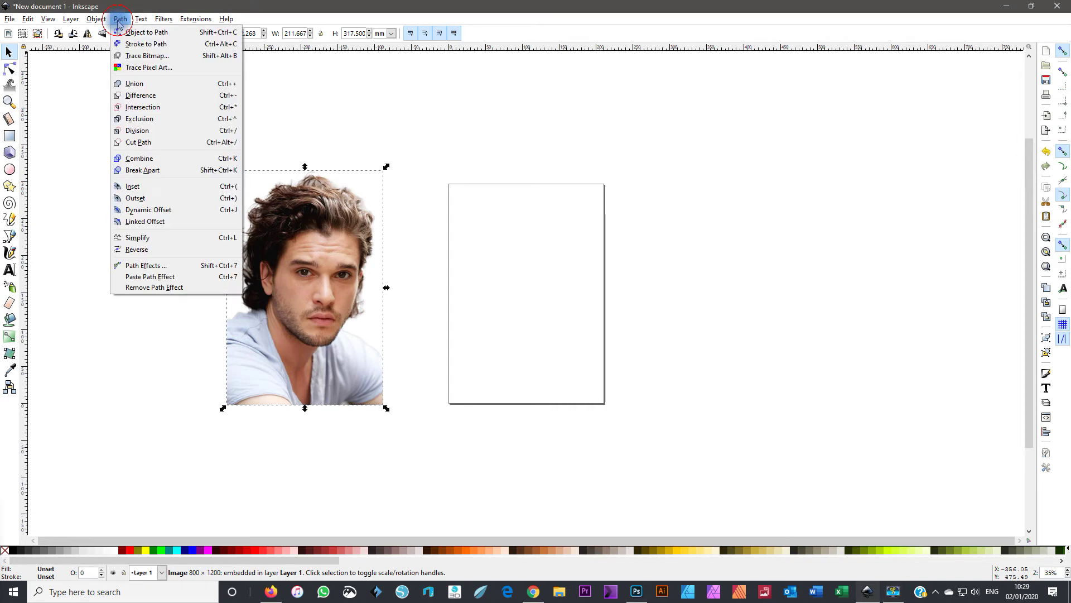
left_click(143, 56)
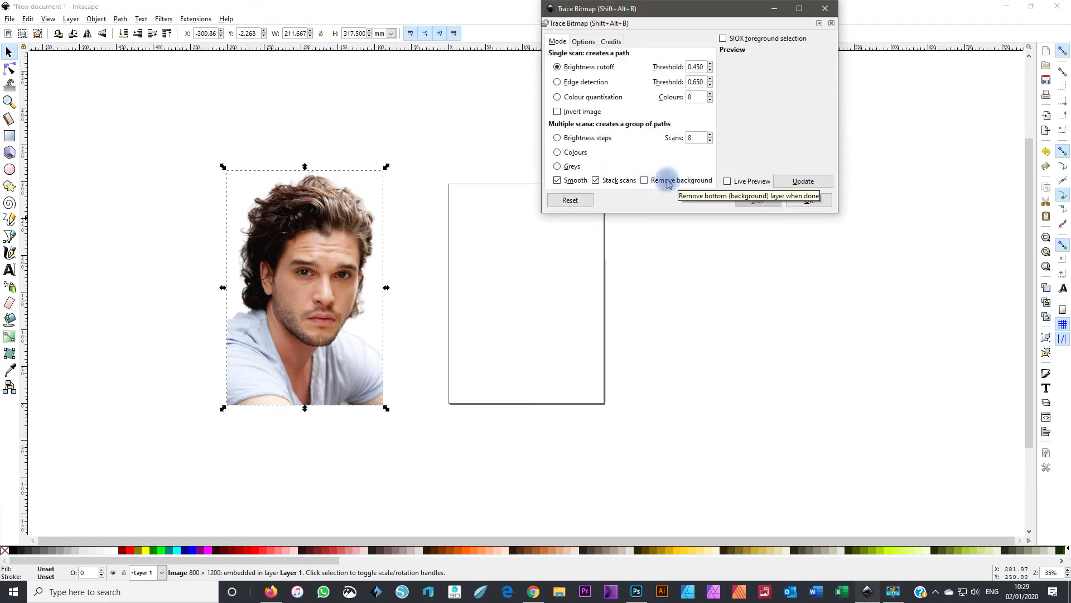
double_click(695, 139)
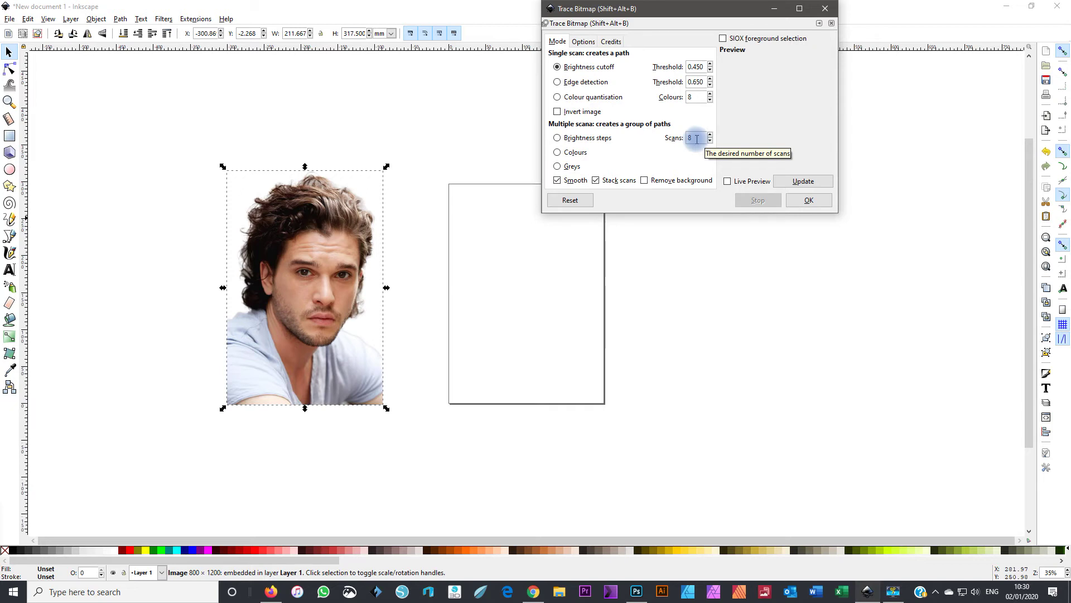
left_click(558, 166)
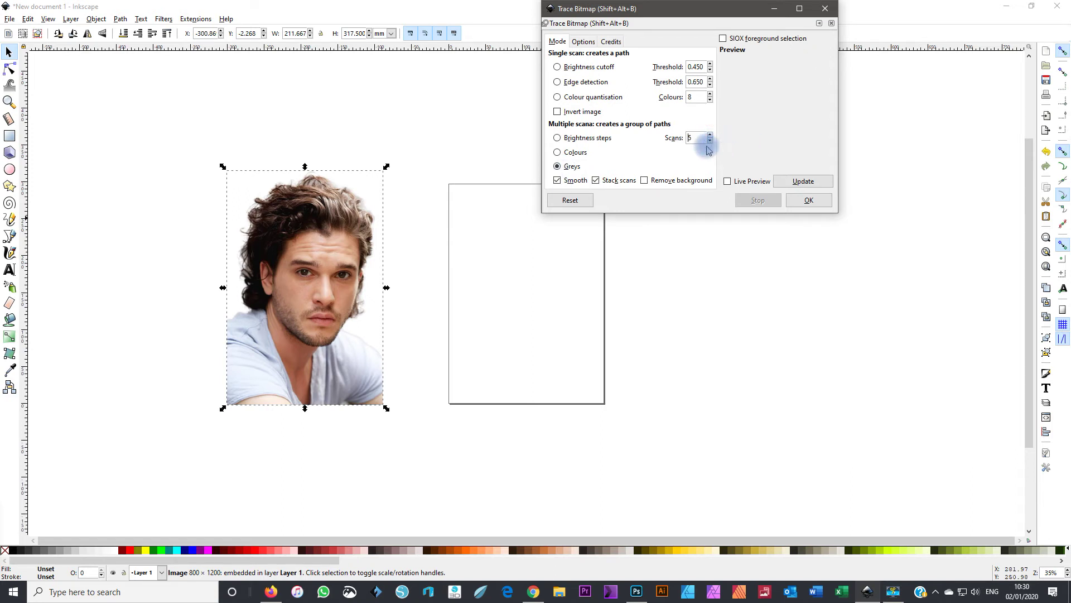
left_click(804, 201)
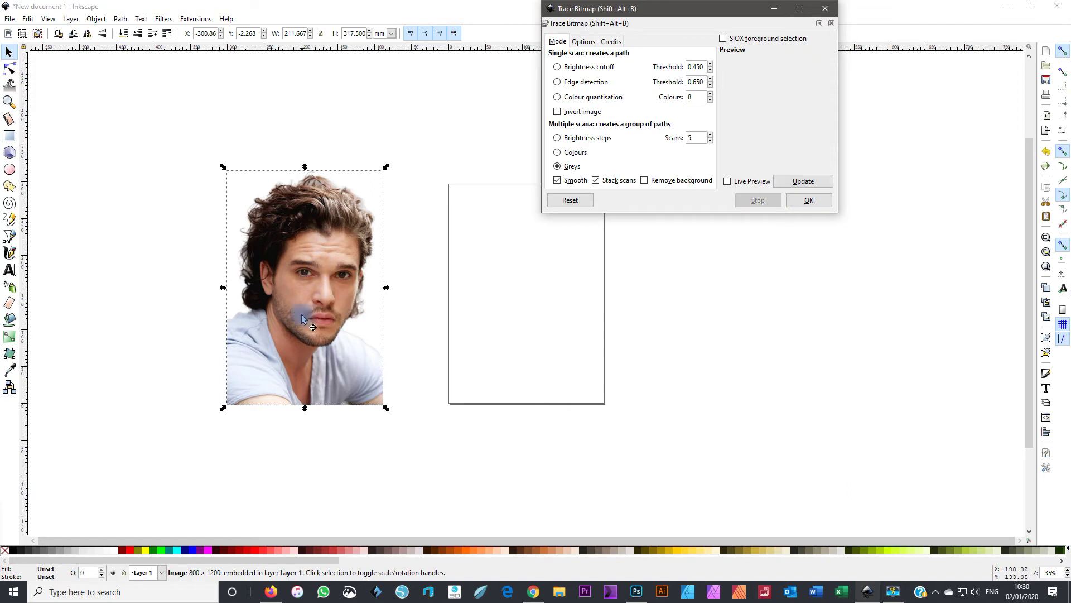
left_click(809, 201)
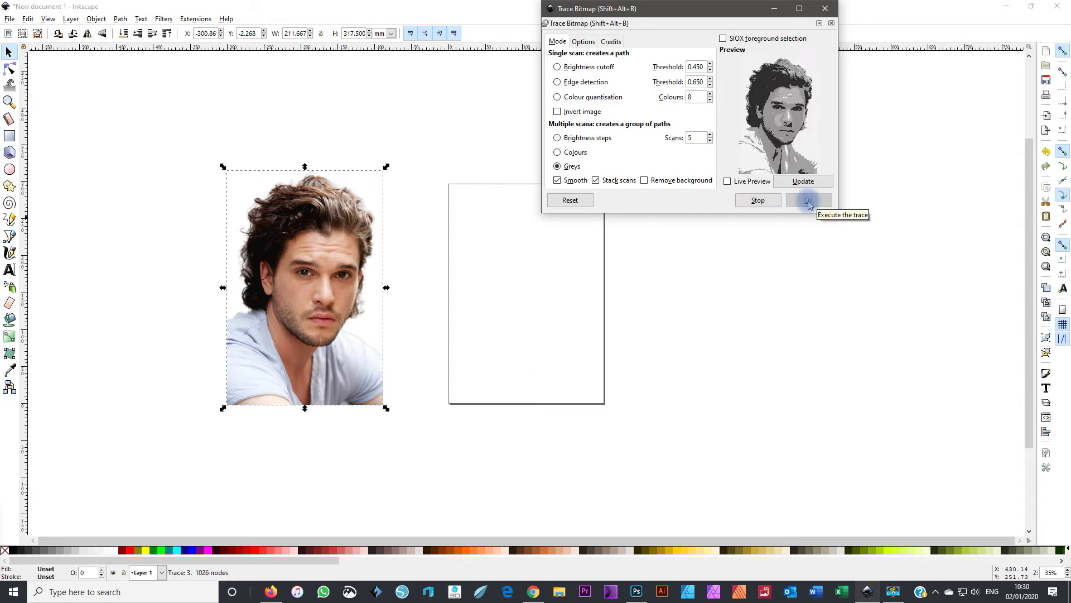
Step: Move the five-scan grey trace off the photo onto the page and ungroup it
left_click_drag(319, 273, 540, 293)
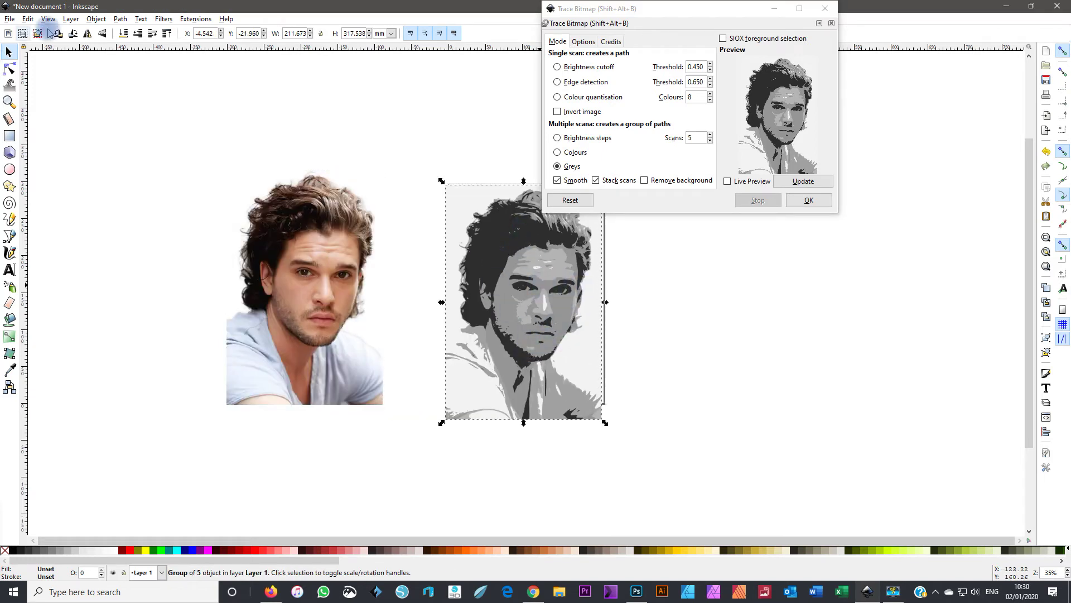
left_click(95, 20)
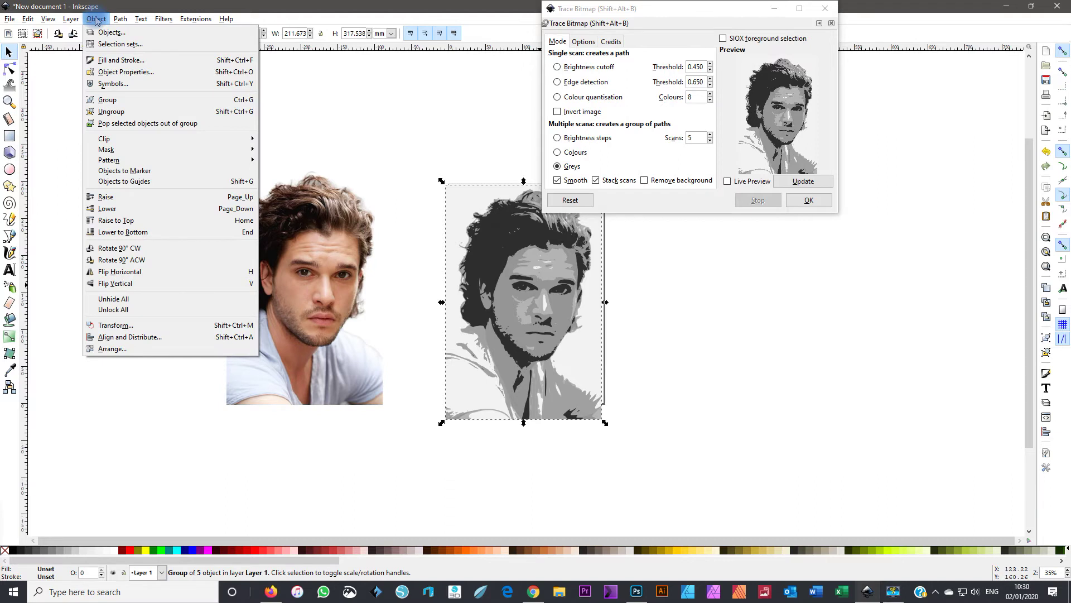
left_click(128, 111)
left_click(144, 107)
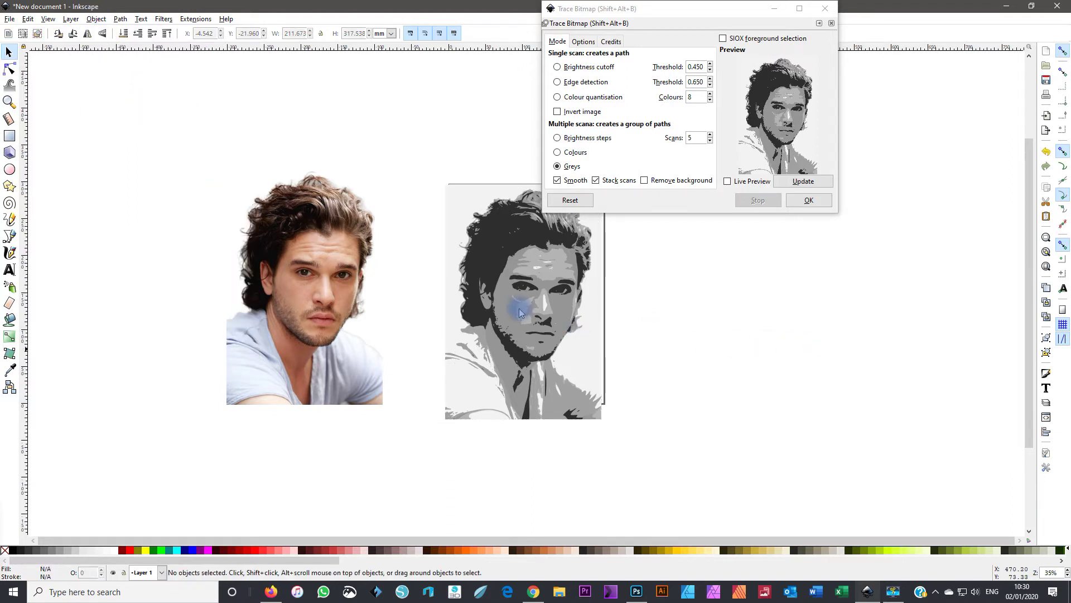
Step: Pull individual grey layers out of the five-scan trace and spread them beside the portraits
left_click_drag(503, 303, 736, 307)
left_click(505, 346)
left_click(507, 346)
left_click(508, 308)
left_click_drag(504, 306, 704, 321)
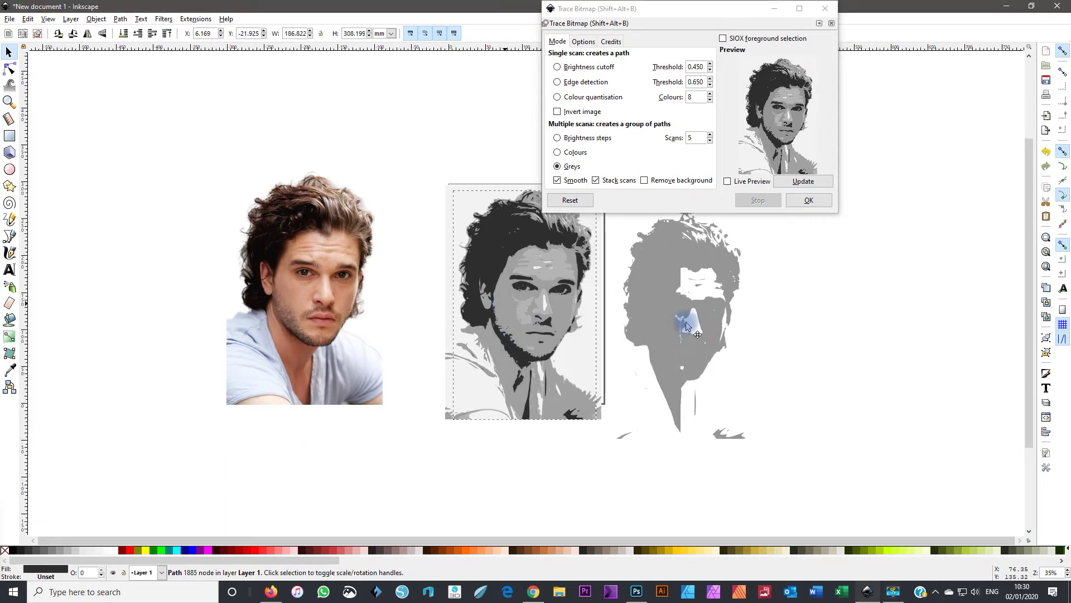
mouse_move(507, 303)
left_mouse_down()
mouse_move(514, 351)
mouse_move(611, 325)
mouse_move(906, 314)
left_mouse_up()
key("Escape")
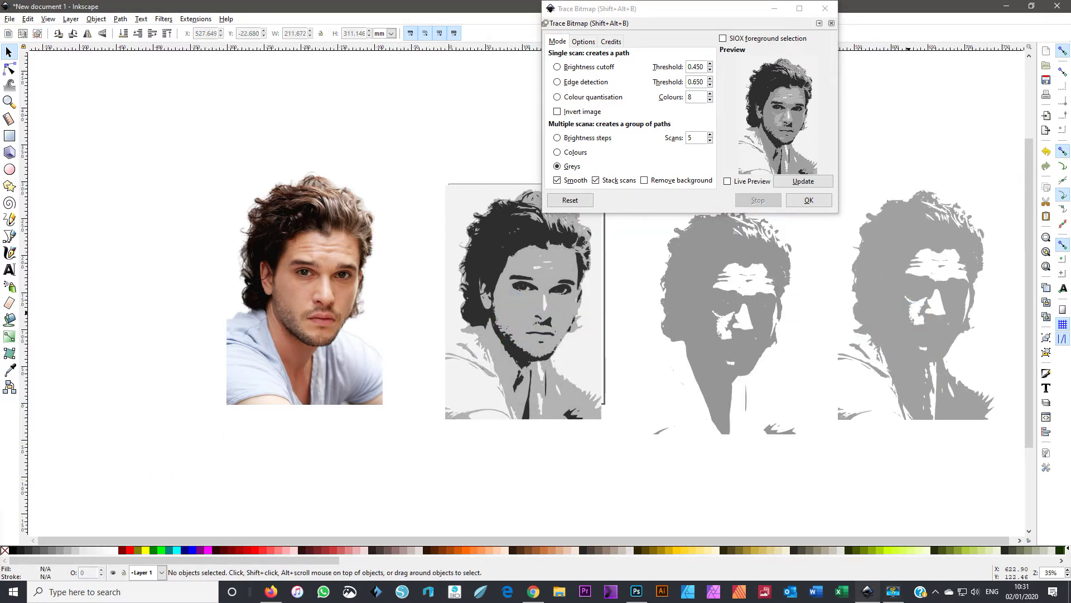
left_click(496, 352)
mouse_move(516, 324)
left_mouse_down()
mouse_move(179, 330)
mouse_move(143, 319)
mouse_move(140, 308)
left_mouse_up()
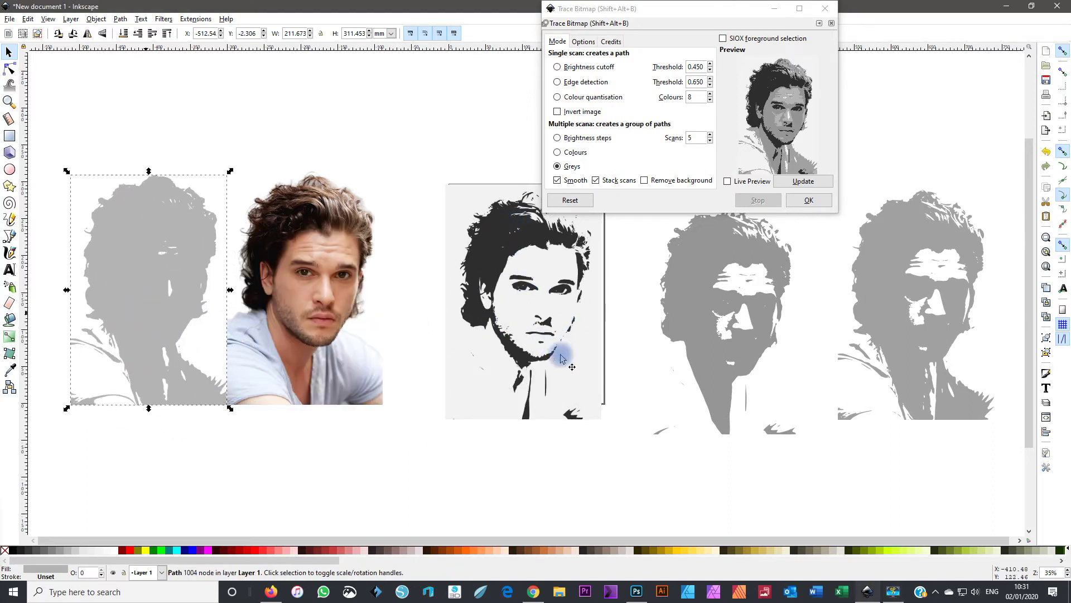
left_click_drag(769, 316, 678, 330)
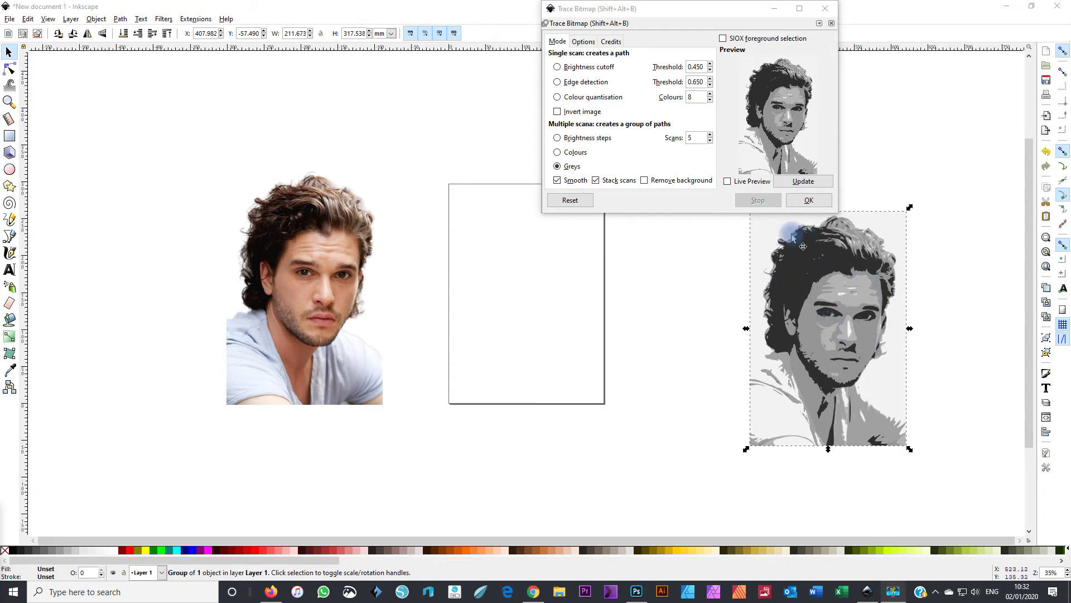
Step: Trace the original portrait photo again in Greys mode with 8 scans
left_click(710, 135)
left_click(710, 135)
left_click(711, 135)
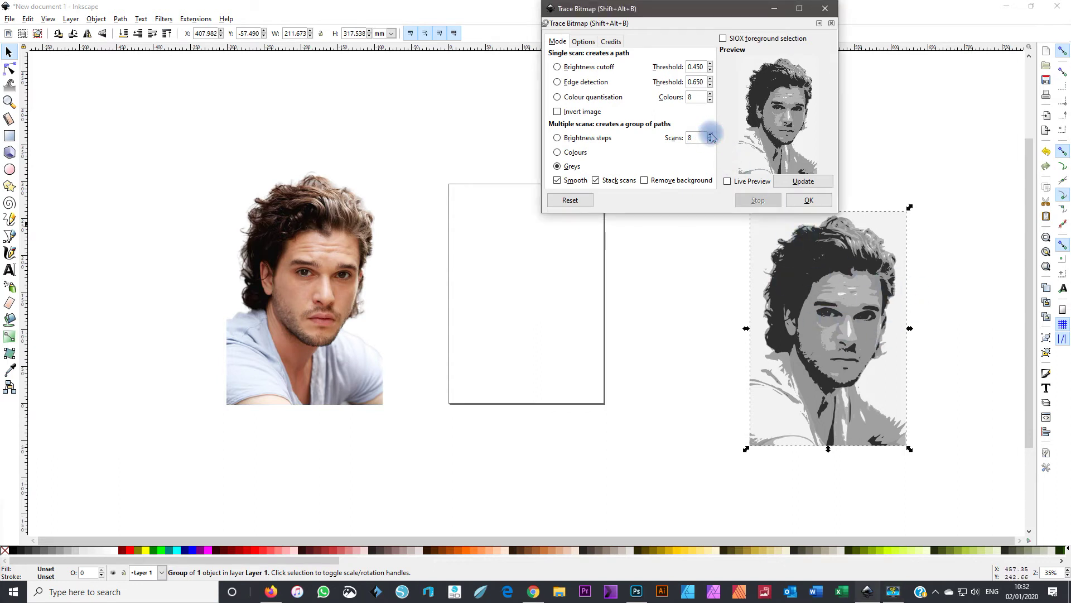
left_click(314, 262)
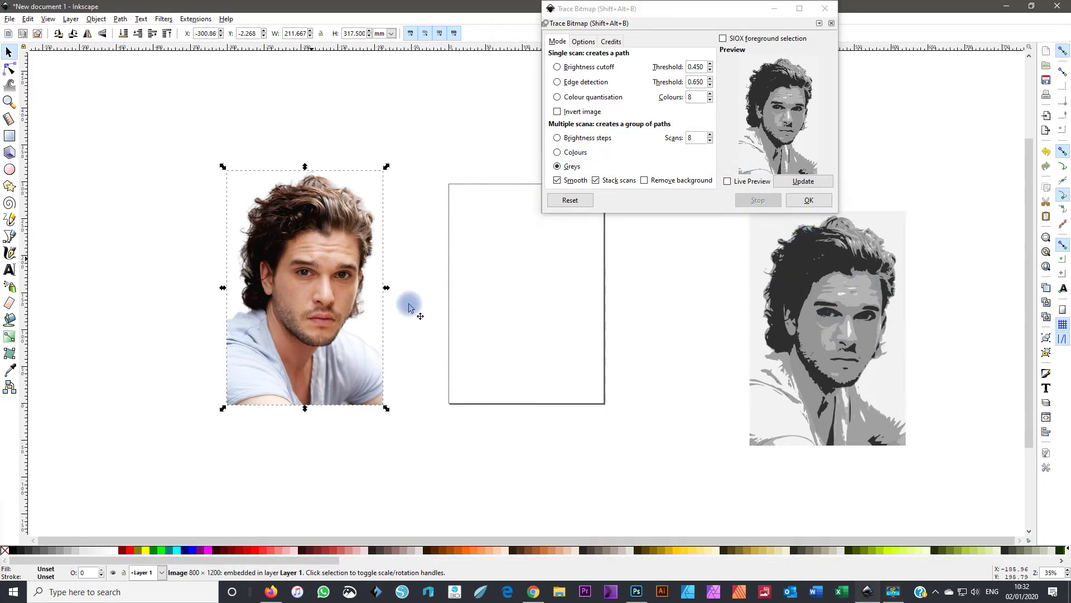
left_click(808, 202)
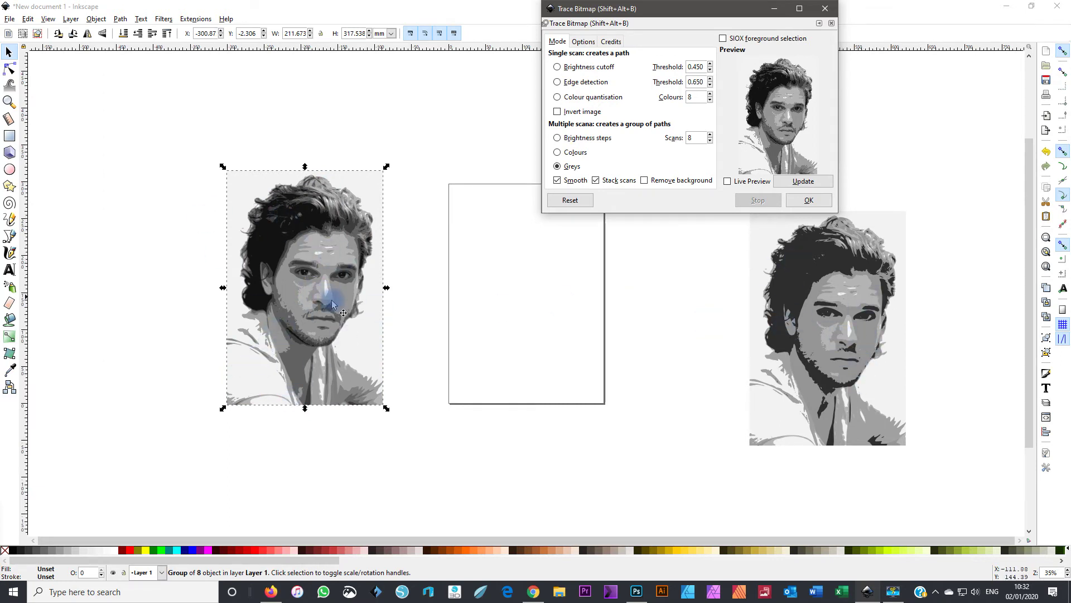
Step: Ungroup the eight-scan trace lying over the photo and deselect its layers
left_click(96, 19)
left_click(132, 112)
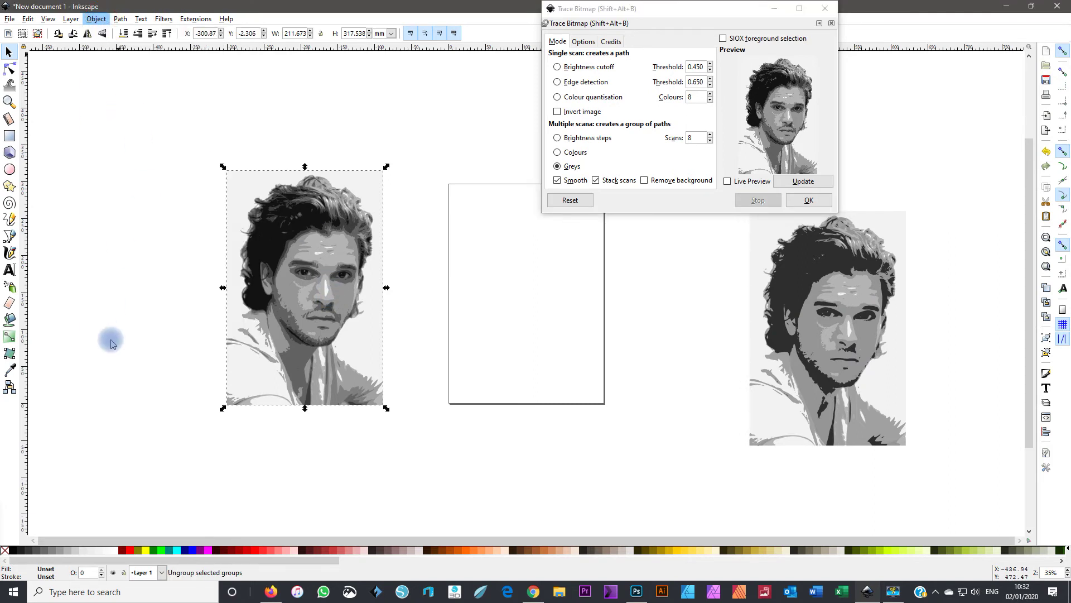
left_click(113, 343)
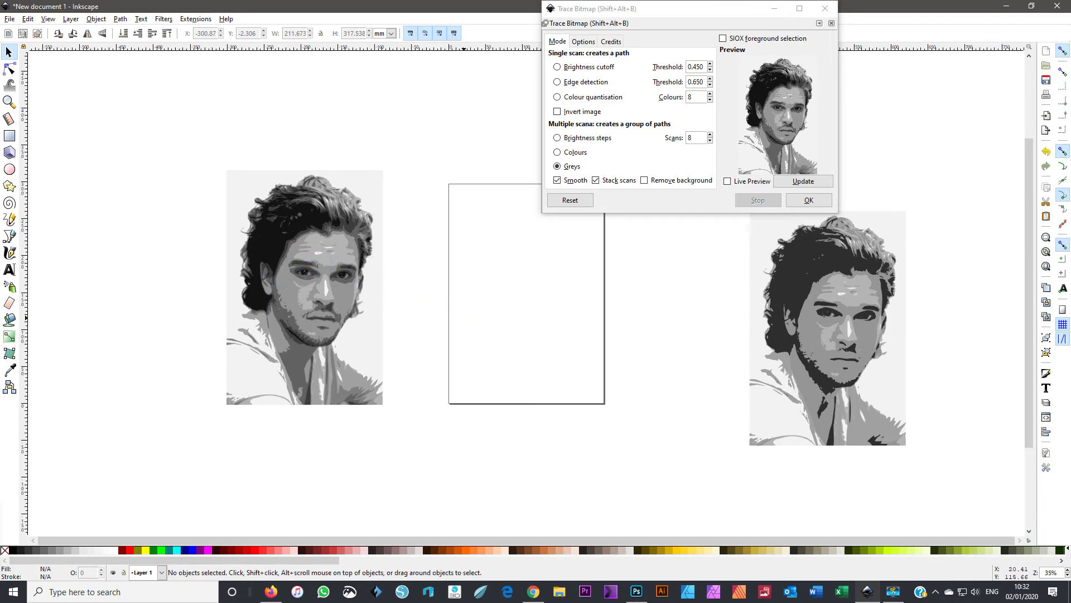
Step: Pull three light grey silhouette layers out of the eight-scan trace and spread them on both sides of it
left_click(356, 290)
left_click_drag(328, 262, 526, 282)
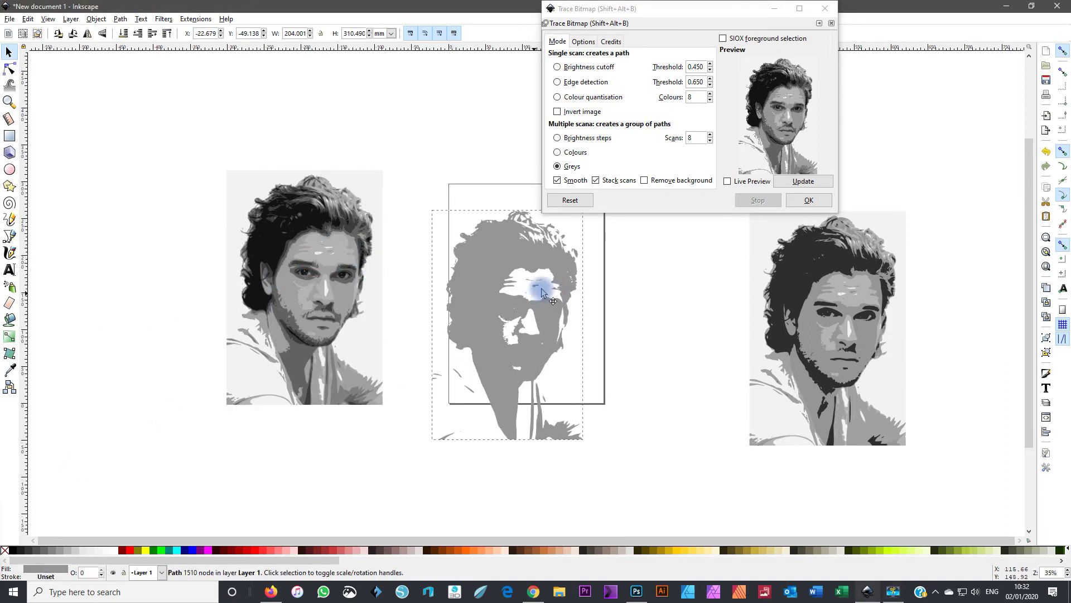
left_click(251, 323)
left_click_drag(263, 288, 139, 368)
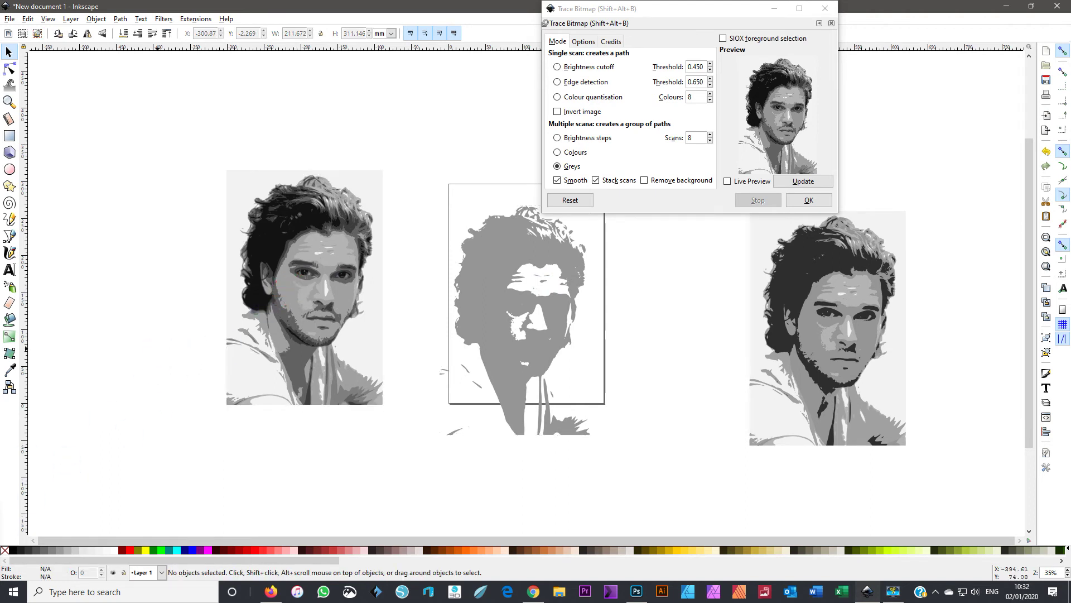
mouse_move(306, 308)
left_mouse_down()
mouse_move(151, 323)
mouse_move(121, 307)
mouse_move(131, 297)
left_mouse_up()
left_click(259, 302)
mouse_move(312, 291)
left_mouse_down()
mouse_move(311, 306)
mouse_move(587, 335)
mouse_move(654, 316)
left_mouse_up()
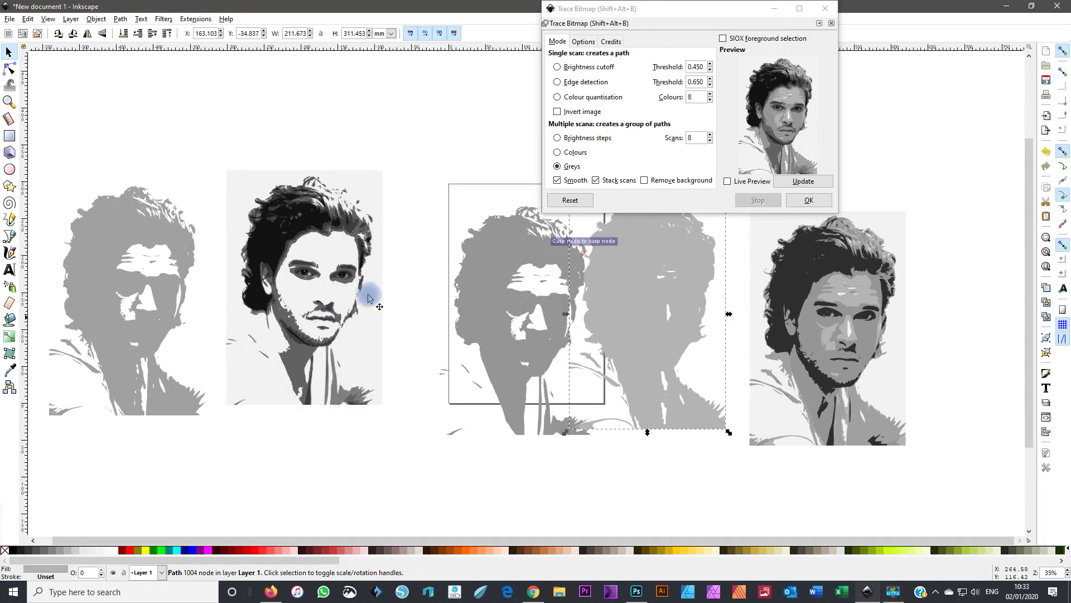
Step: Move the black, dark grey and next lighter grey layers off the eight-scan trace into the space above and below it
left_click(286, 235)
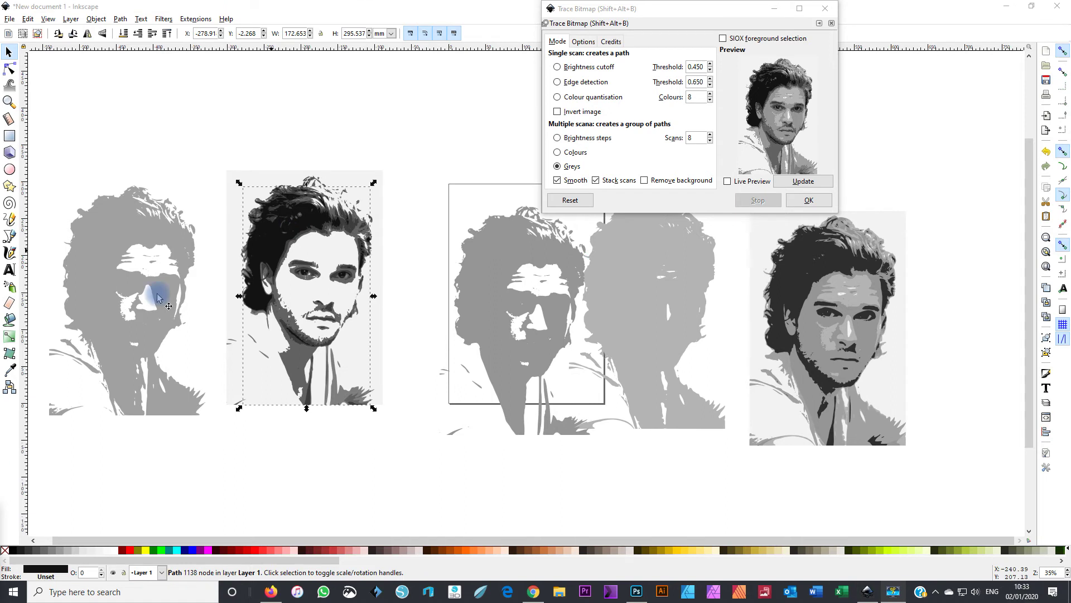
mouse_move(254, 234)
left_mouse_down()
mouse_move(371, 262)
mouse_move(387, 116)
left_mouse_up()
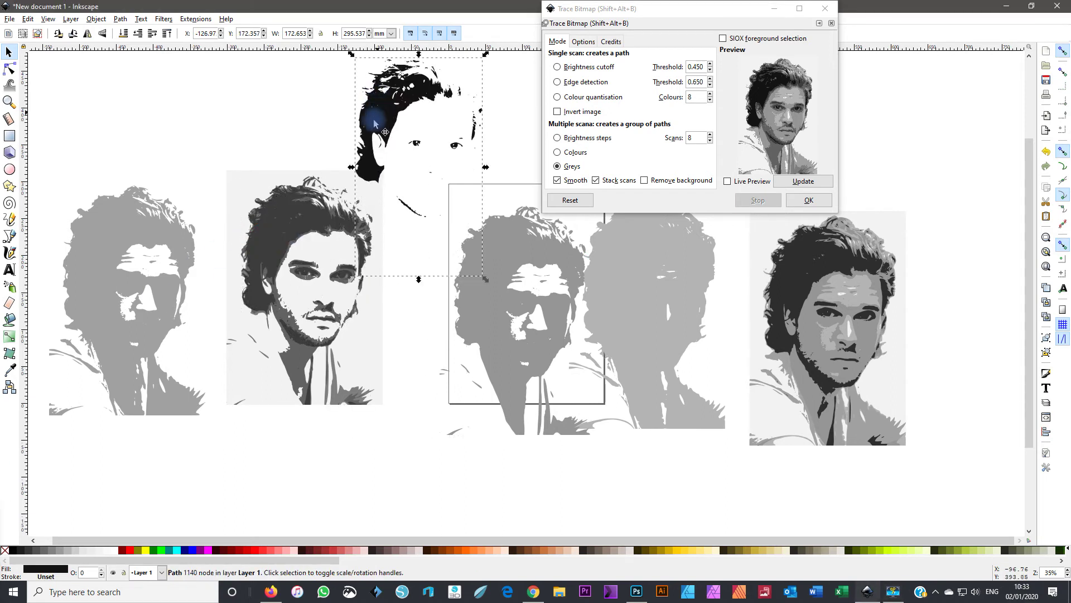
mouse_move(275, 251)
left_mouse_down()
mouse_move(341, 396)
mouse_move(383, 396)
left_mouse_up()
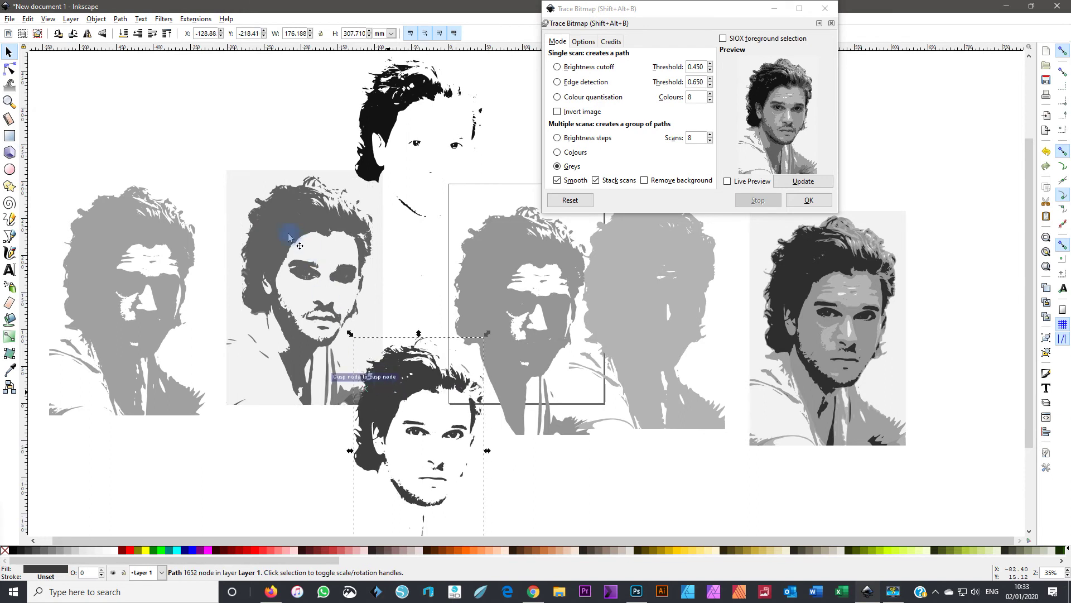
left_click(293, 240)
left_click_drag(288, 251, 189, 151)
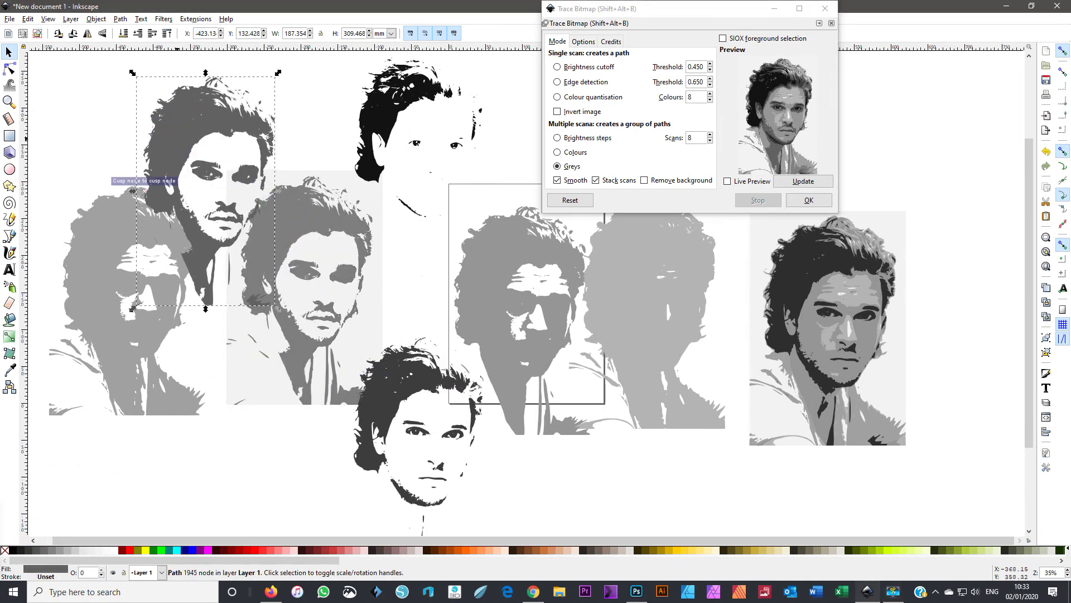
Step: Move the remaining mid-grey portrait layer down, partly off the pale background rectangle
left_click(249, 275)
left_click(316, 210)
key("Escape")
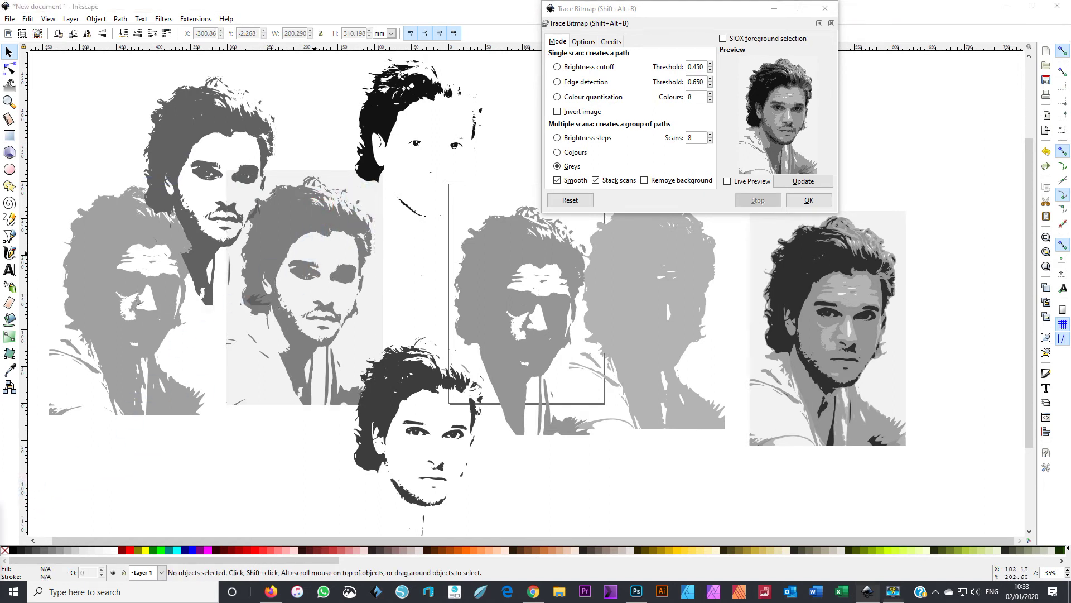
left_click(256, 256)
left_click_drag(272, 234, 245, 338)
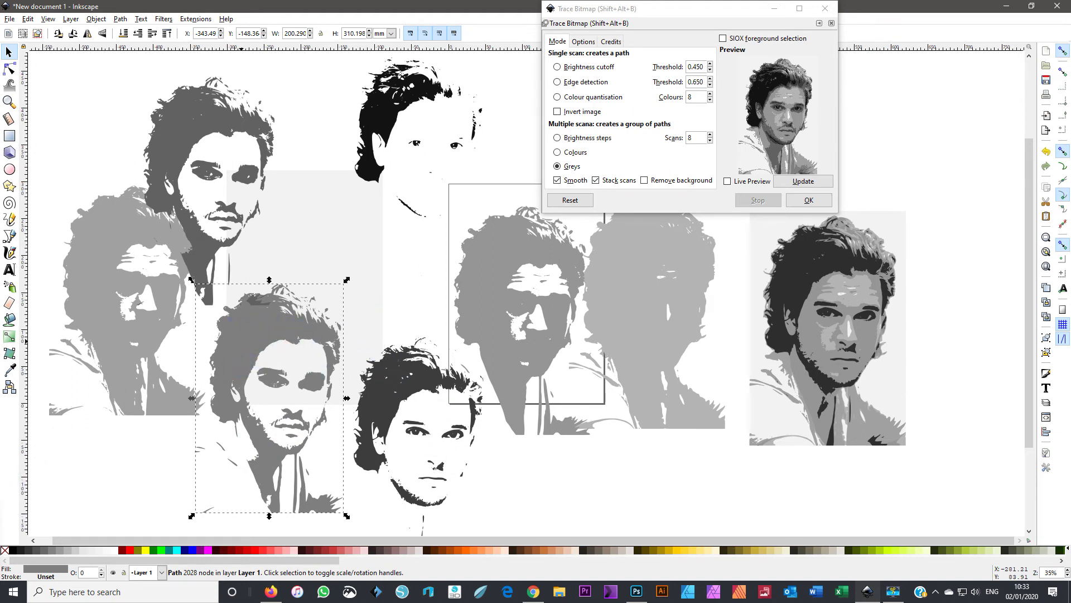
Step: Lay the dark grey face-and-hair layer over the mid-grey layer, align the two, and keep only this two-layer portrait
left_click_drag(394, 454, 245, 350)
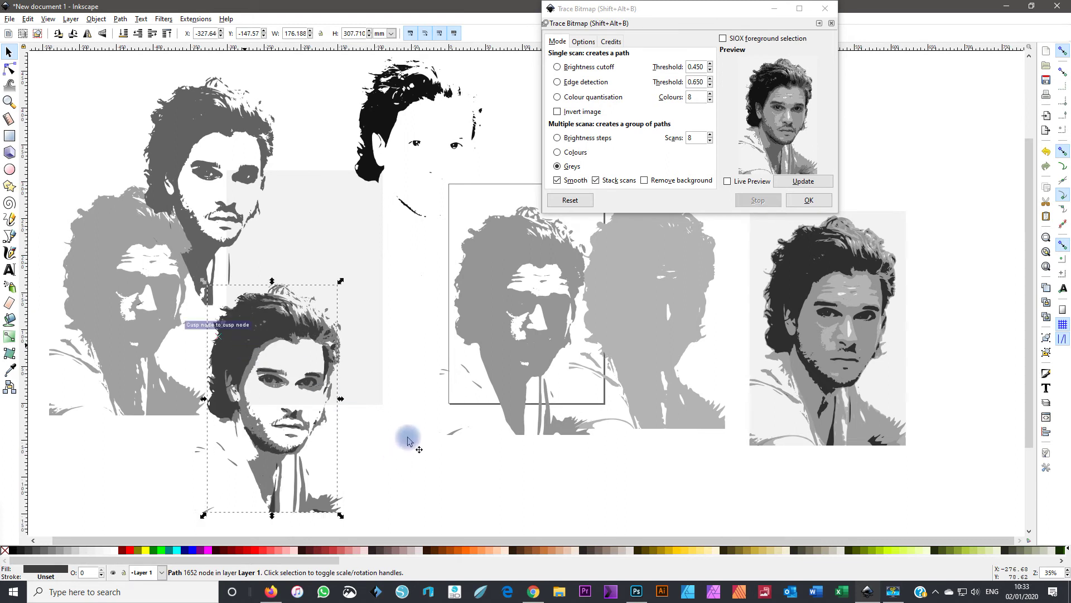
left_click_drag(252, 328, 383, 296)
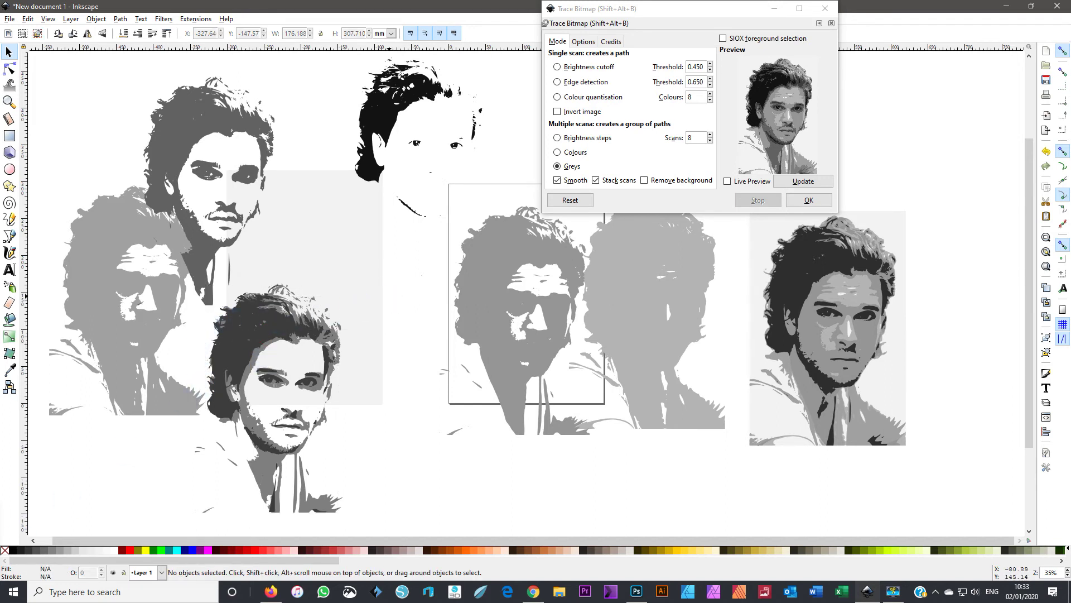
key("Tab")
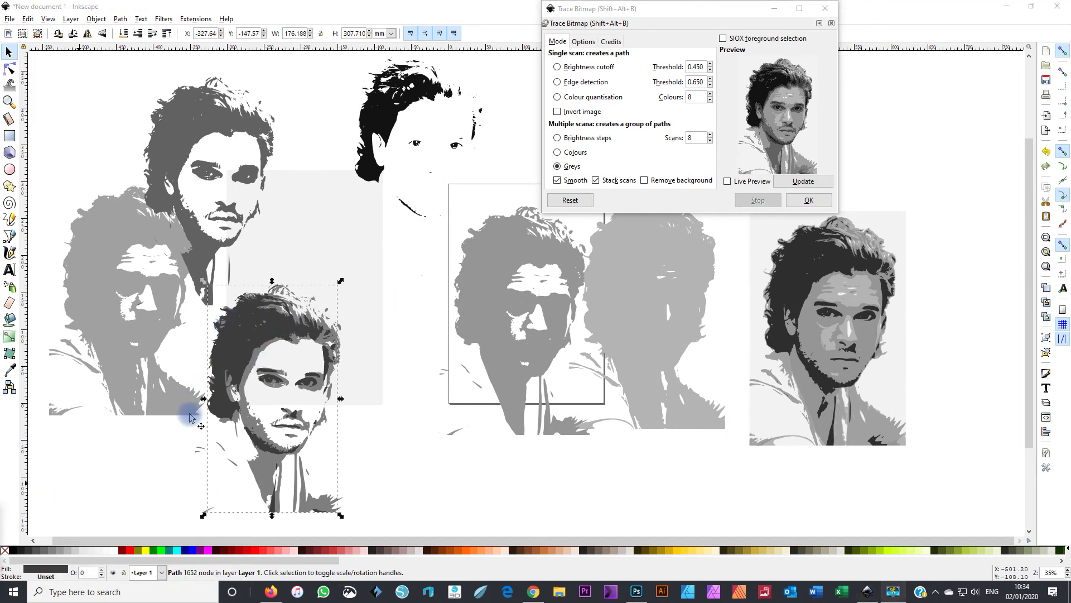
key("Up")
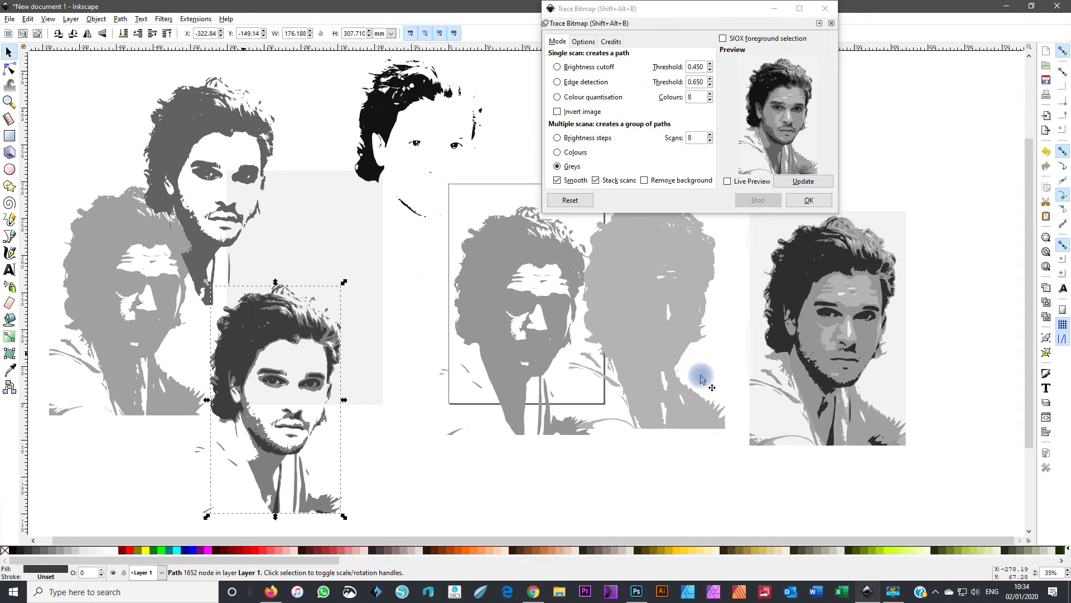
left_click(441, 478)
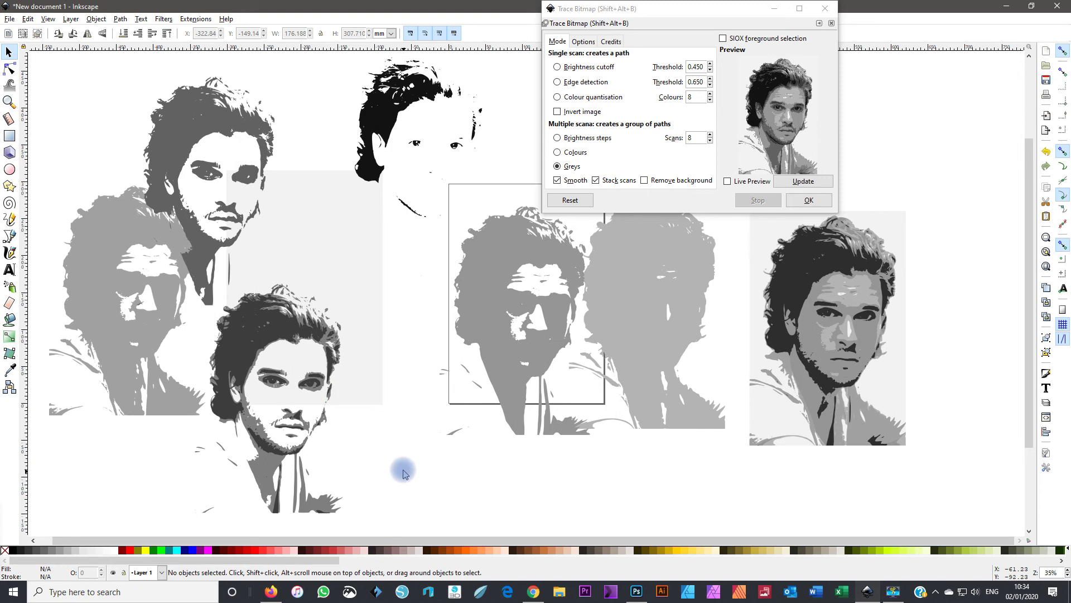
mouse_move(187, 111)
left_mouse_down()
mouse_move(220, 110)
mouse_move(233, 187)
left_mouse_up()
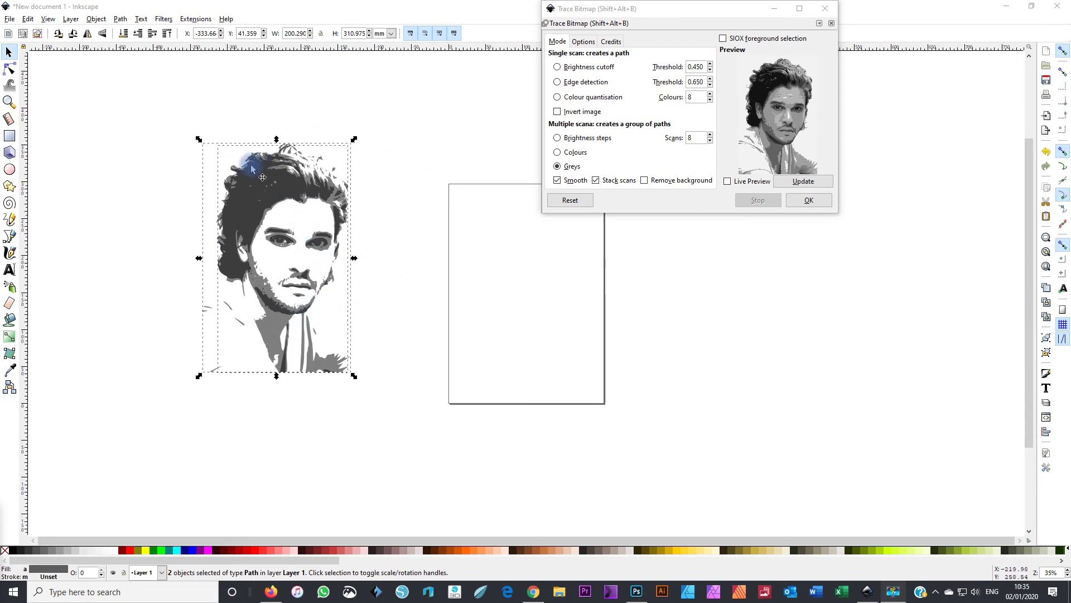
Step: Save the two-layer portrait as a Plain SVG file named jonsnow in the Xara folder
left_click(10, 19)
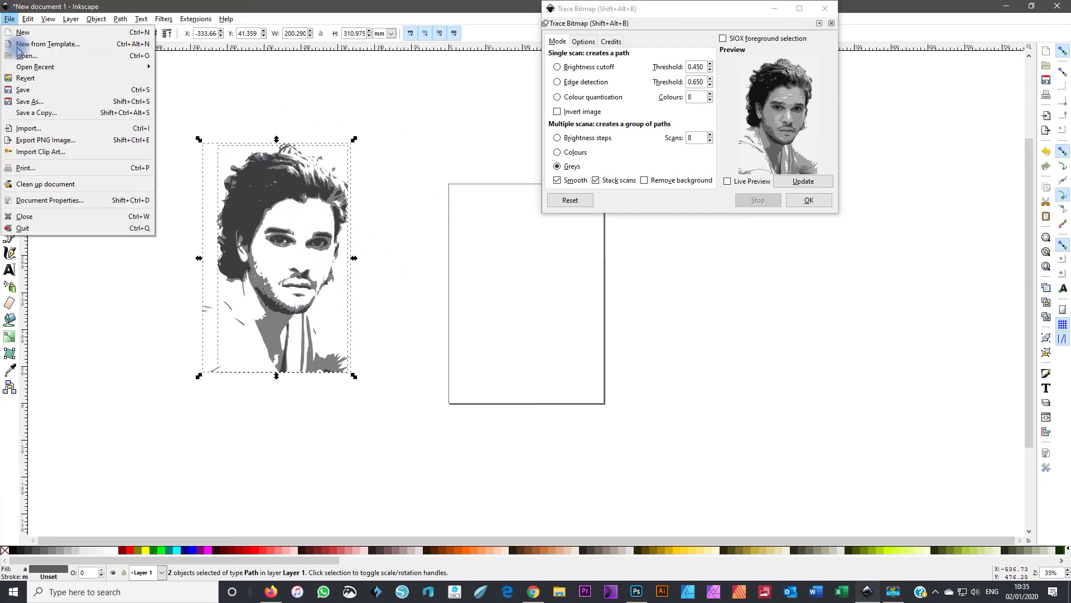
left_click(38, 102)
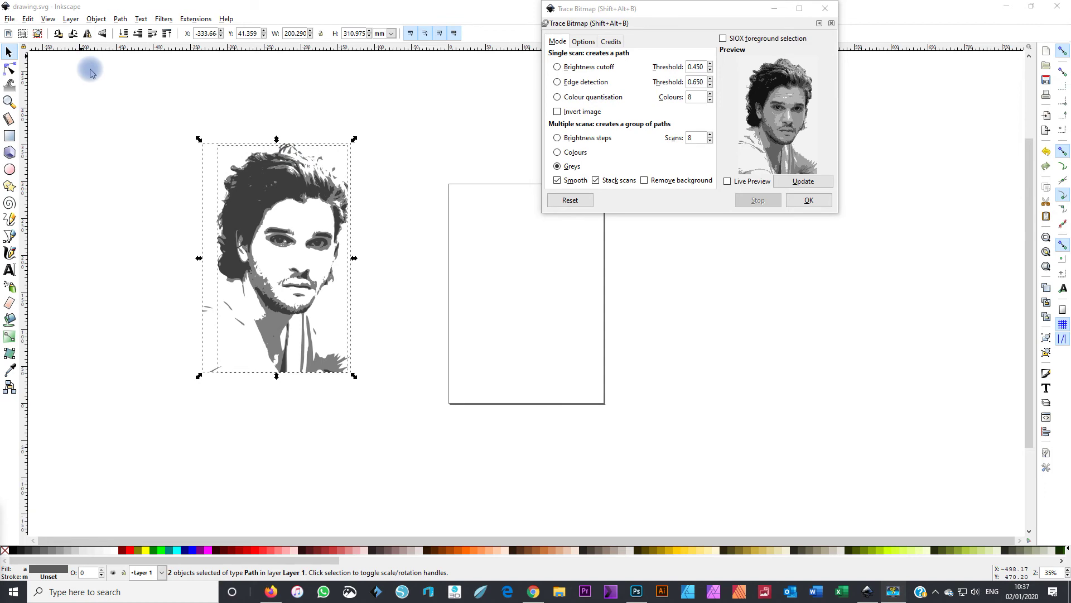
left_click(11, 18)
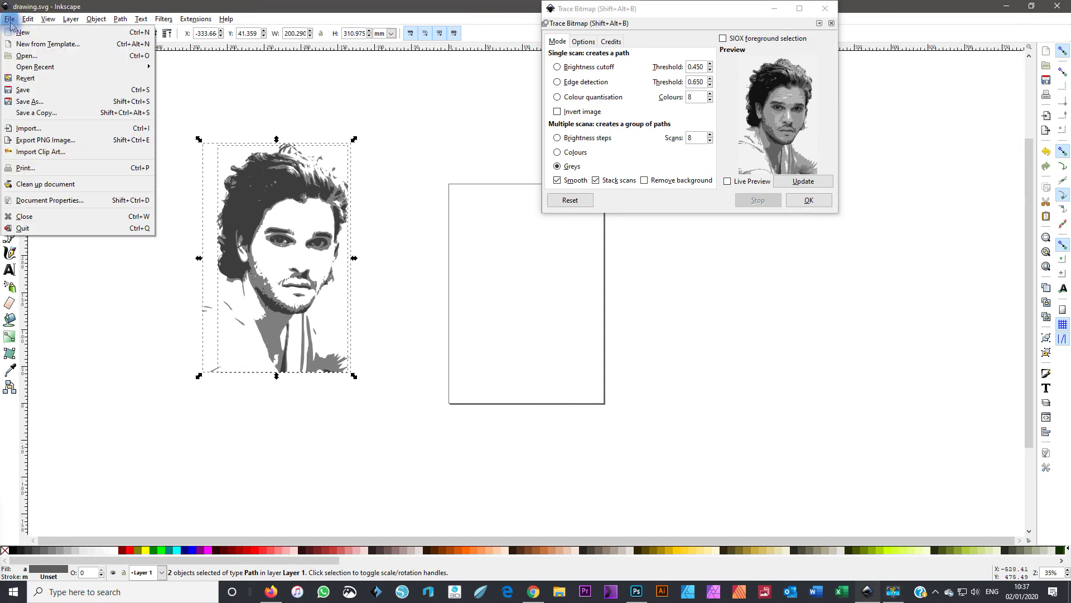
left_click(43, 102)
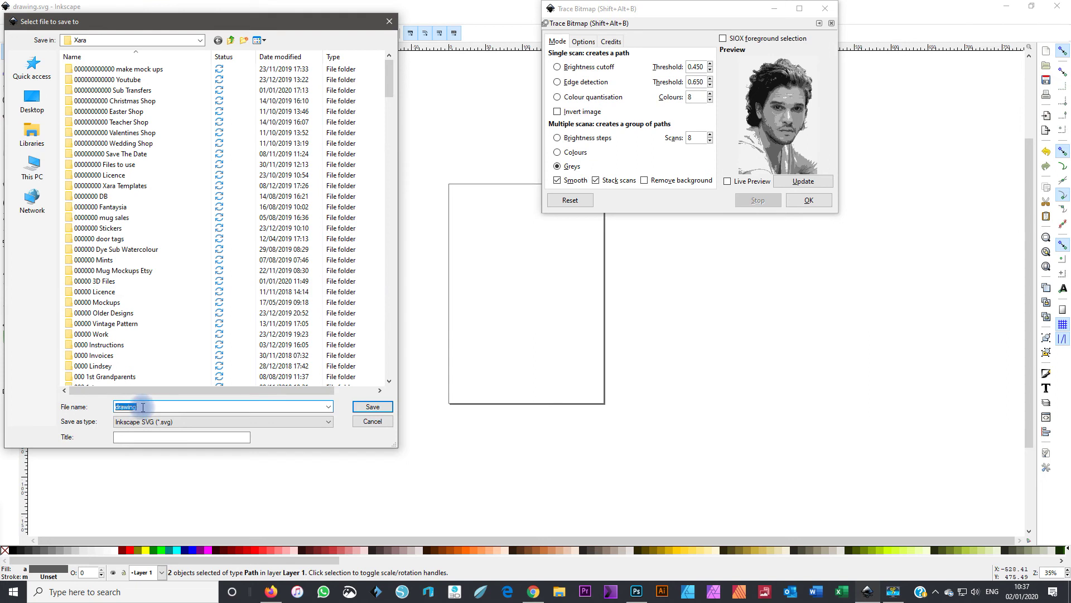
type("jonsnow")
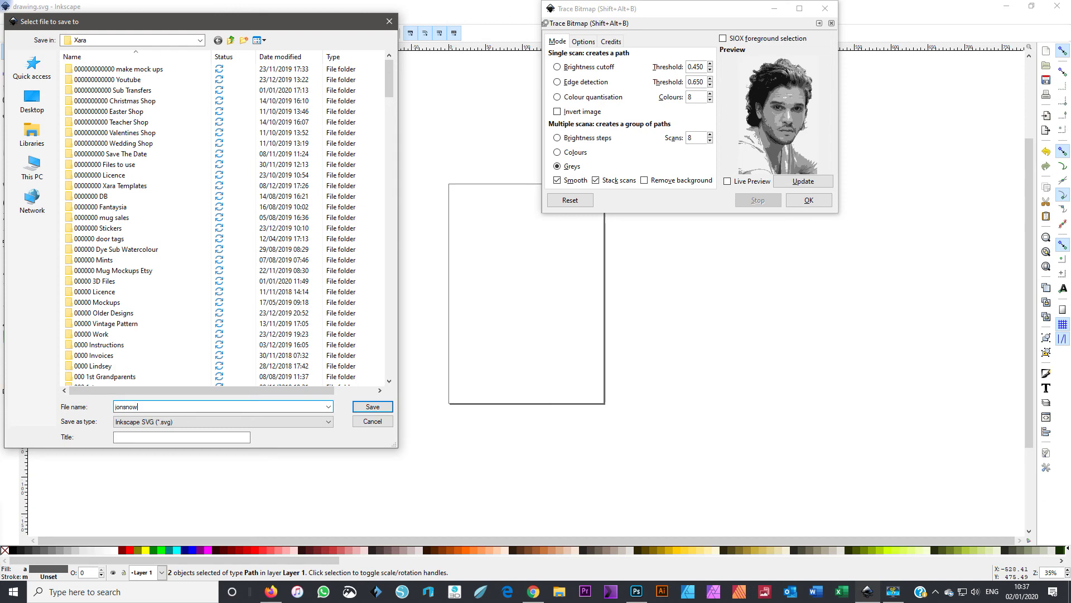
left_click(139, 422)
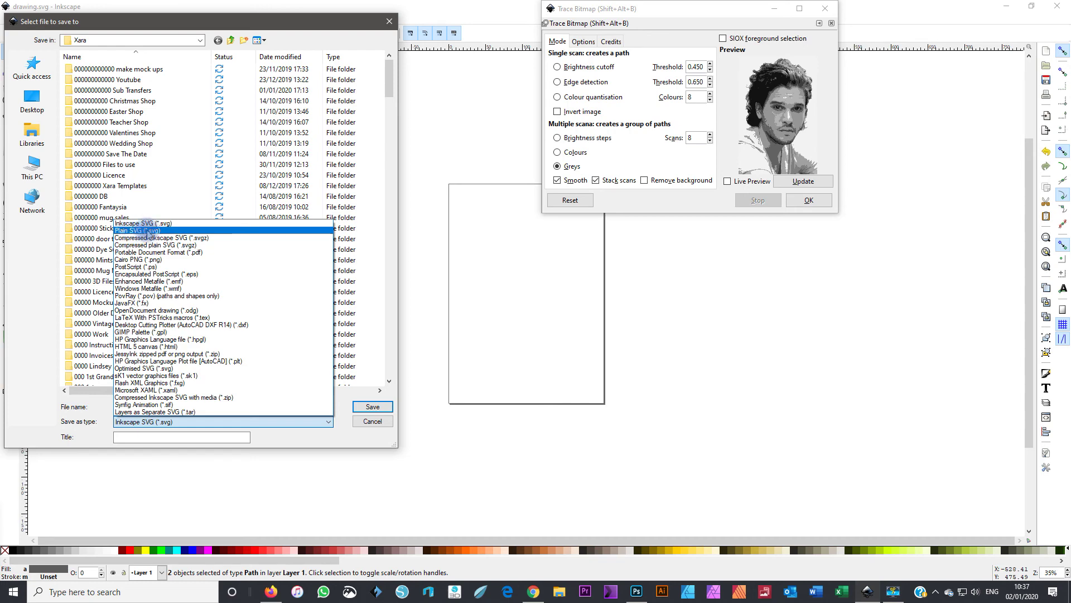
left_click(148, 231)
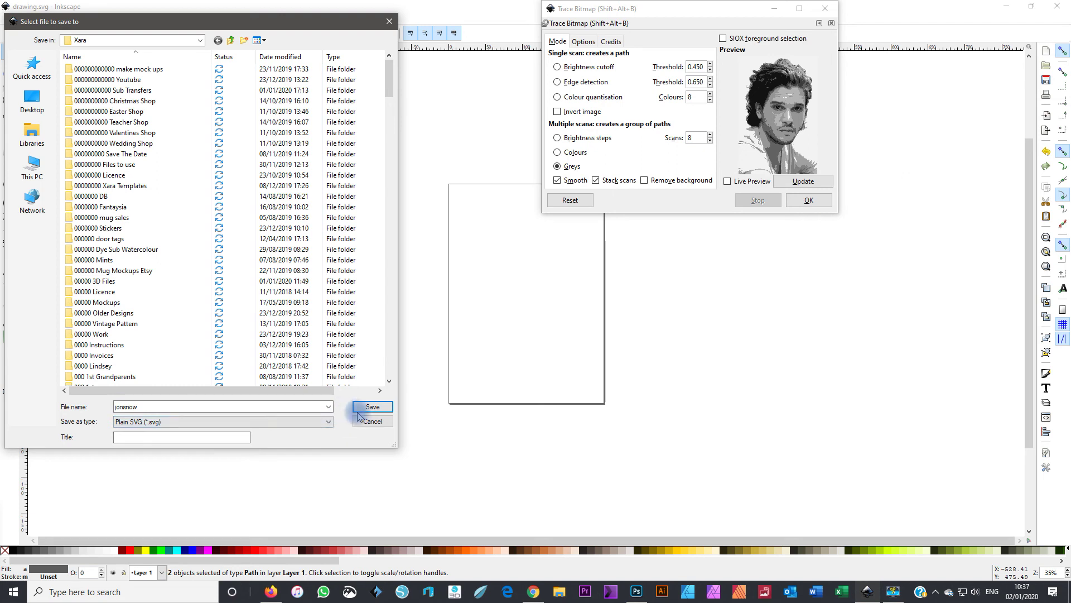
left_click(131, 426)
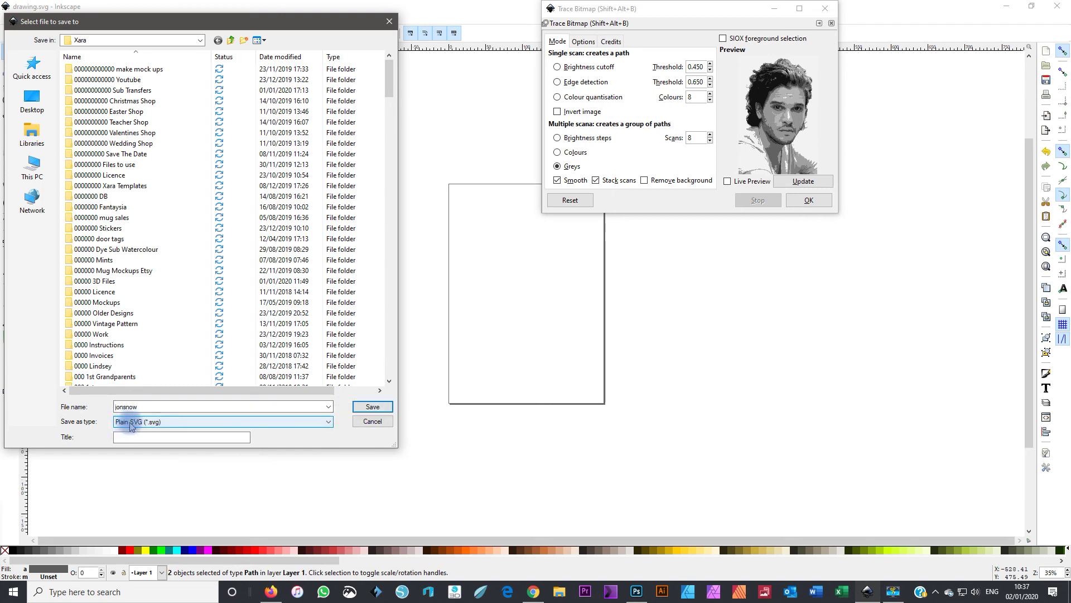
double_click(125, 407)
left_click(367, 407)
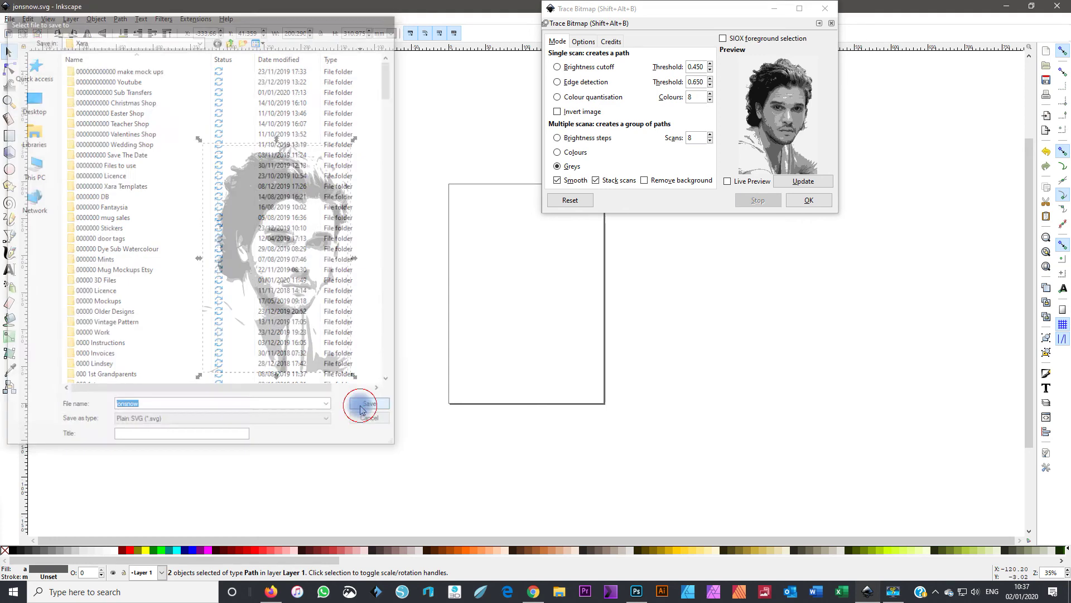